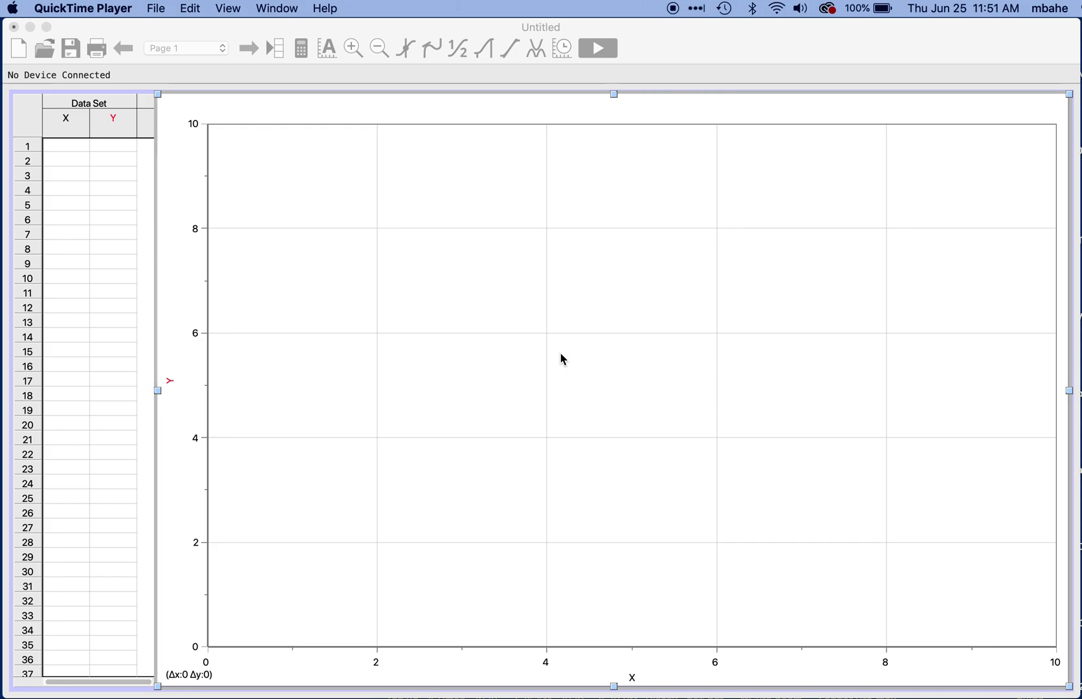
Step: Switch to Logger Pro, widen the data table over the graph, and add a second data set
left_click(570, 319)
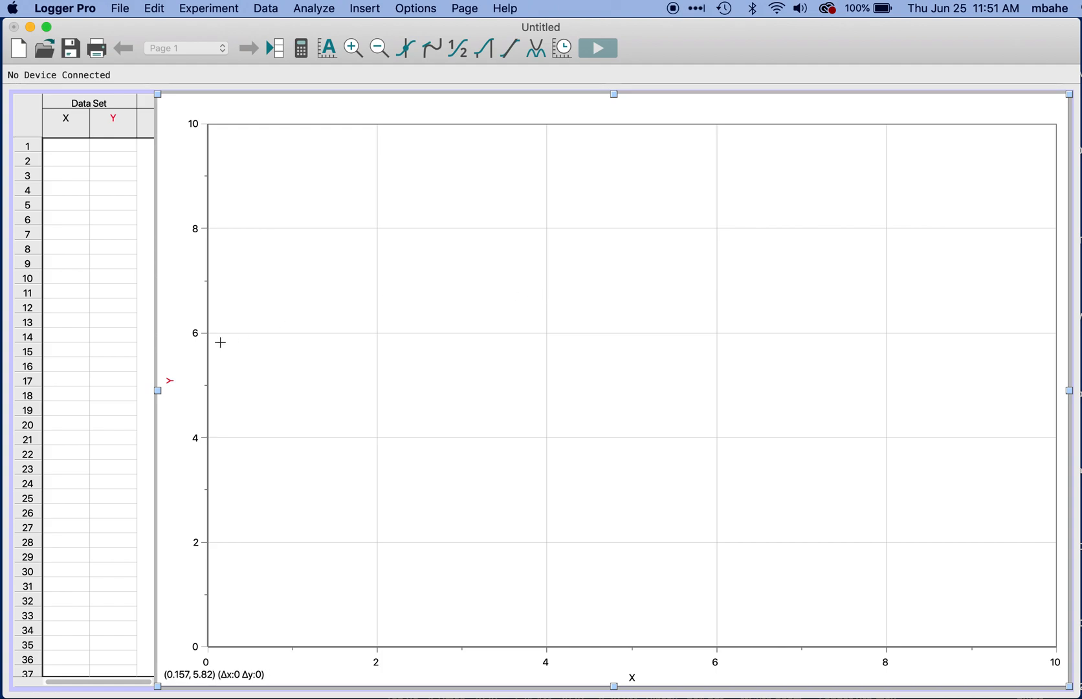
left_click(144, 370)
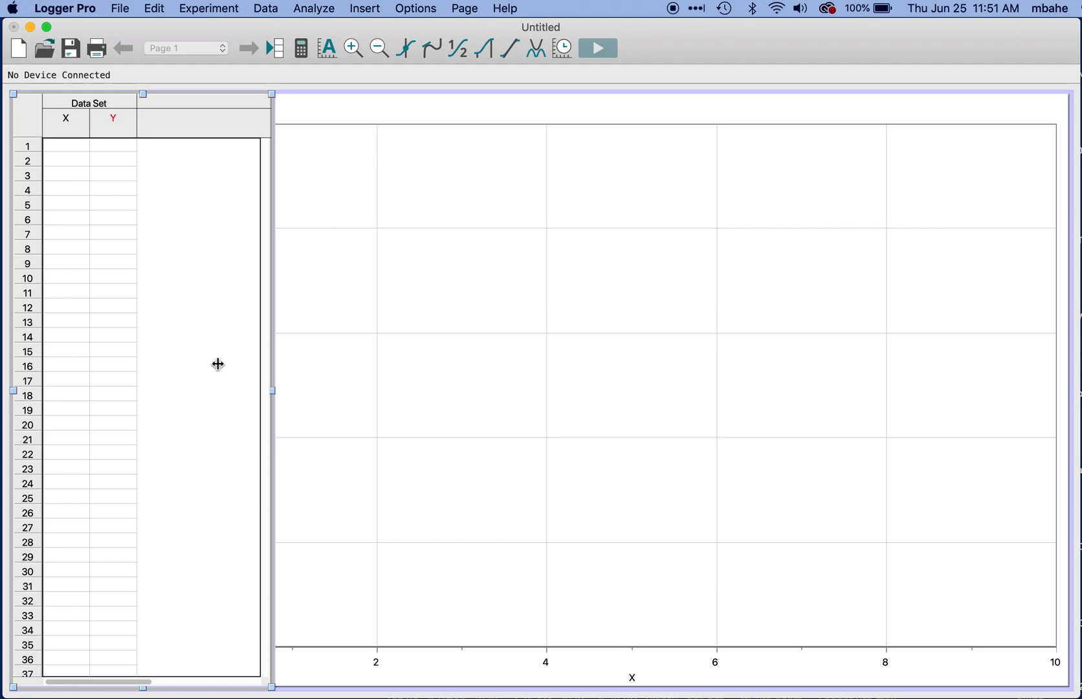
mouse_move(278, 390)
left_mouse_down()
mouse_move(148, 391)
mouse_move(285, 401)
left_mouse_up()
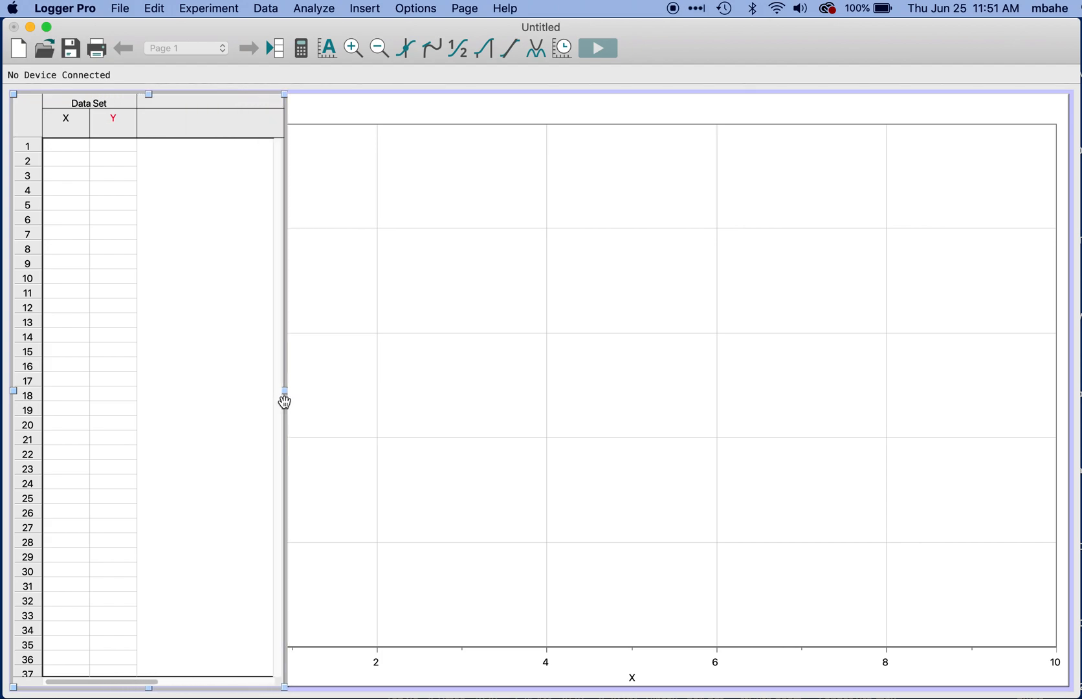
left_click(274, 10)
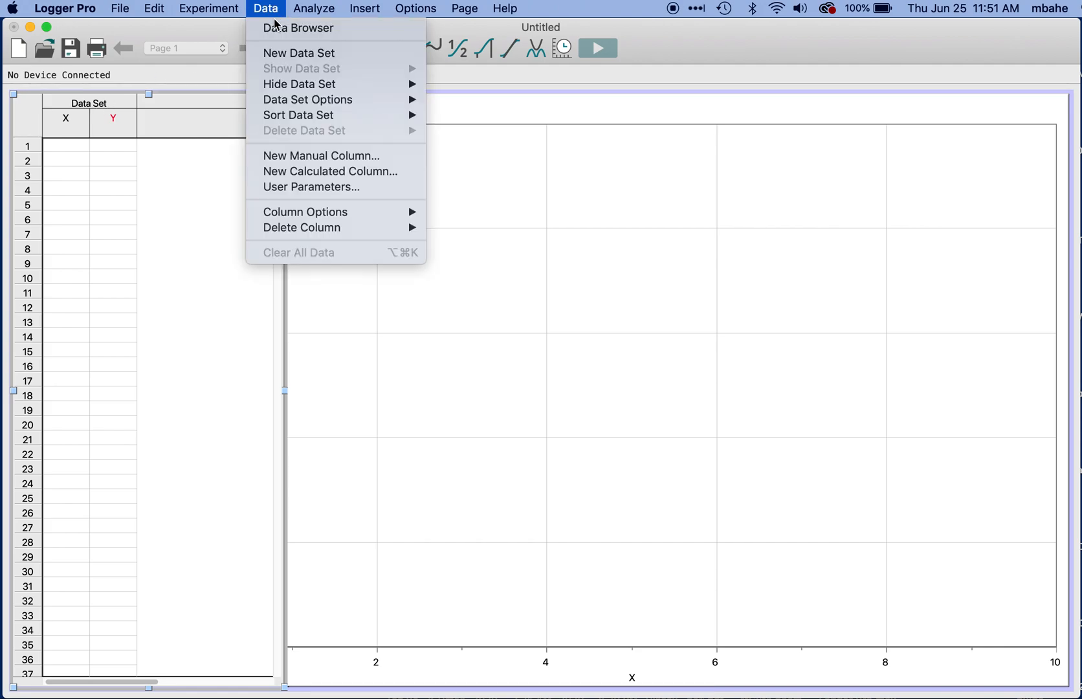
left_click(285, 57)
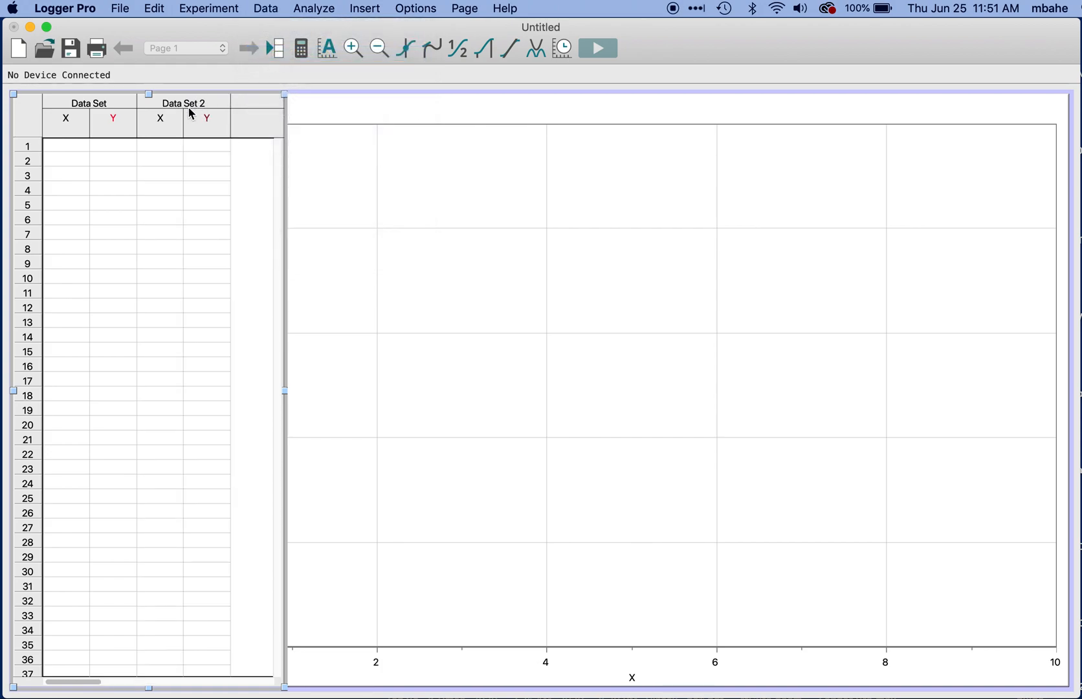
Step: Rename the first data set as Table Top
double_click(101, 108)
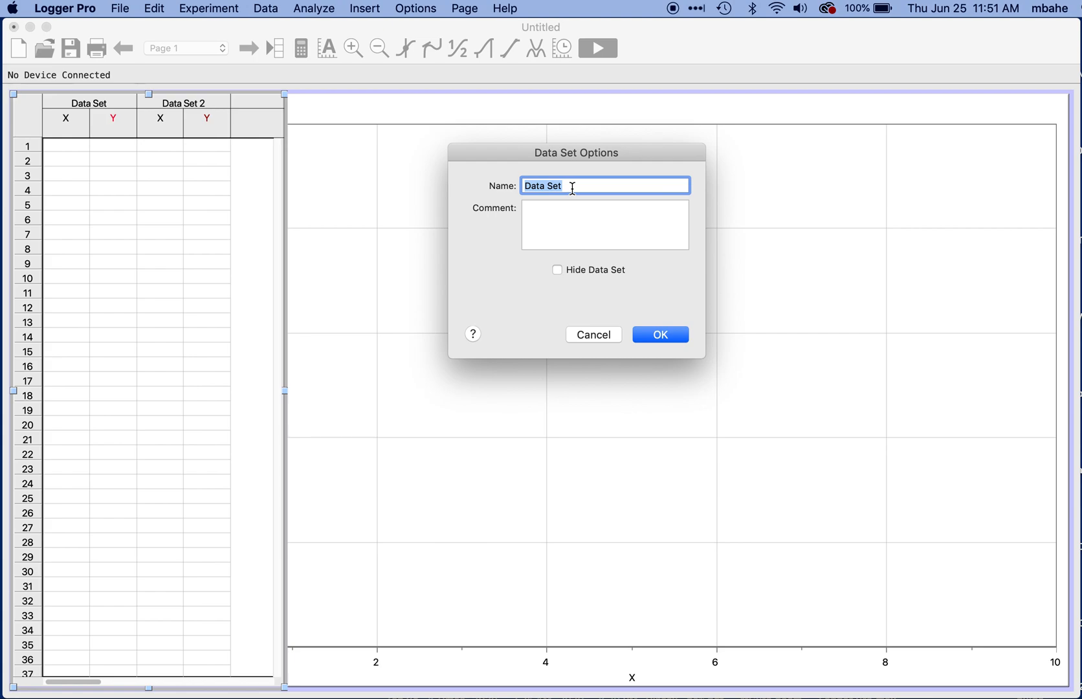
type("Table Top")
left_click(657, 337)
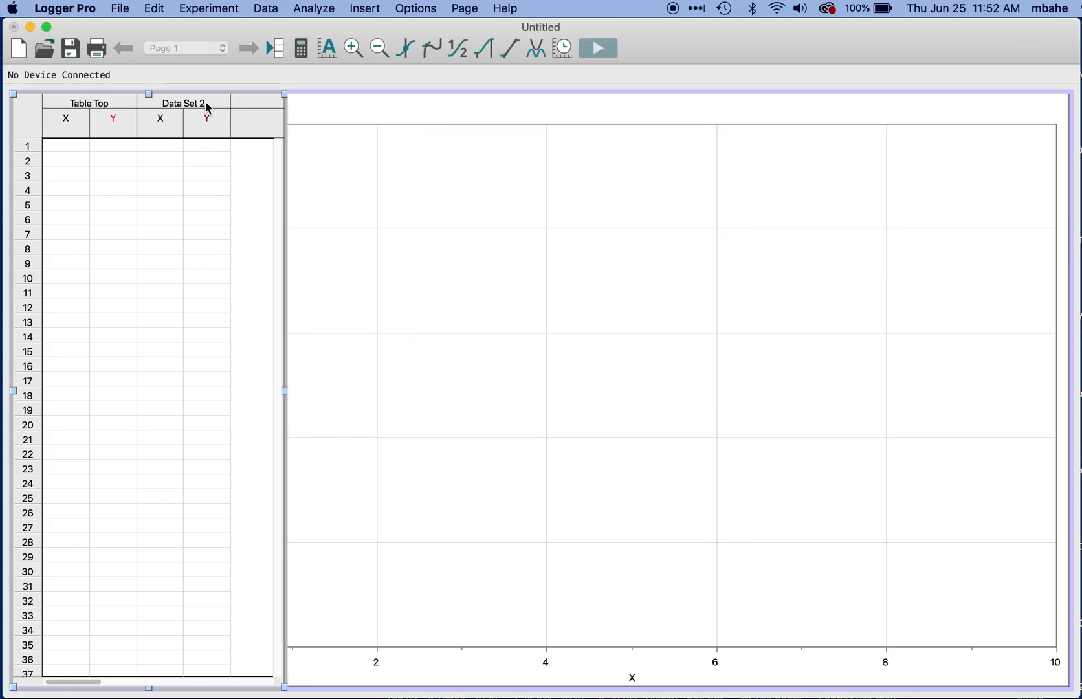
Step: Rename the second data set as Ridged Plastic
double_click(208, 108)
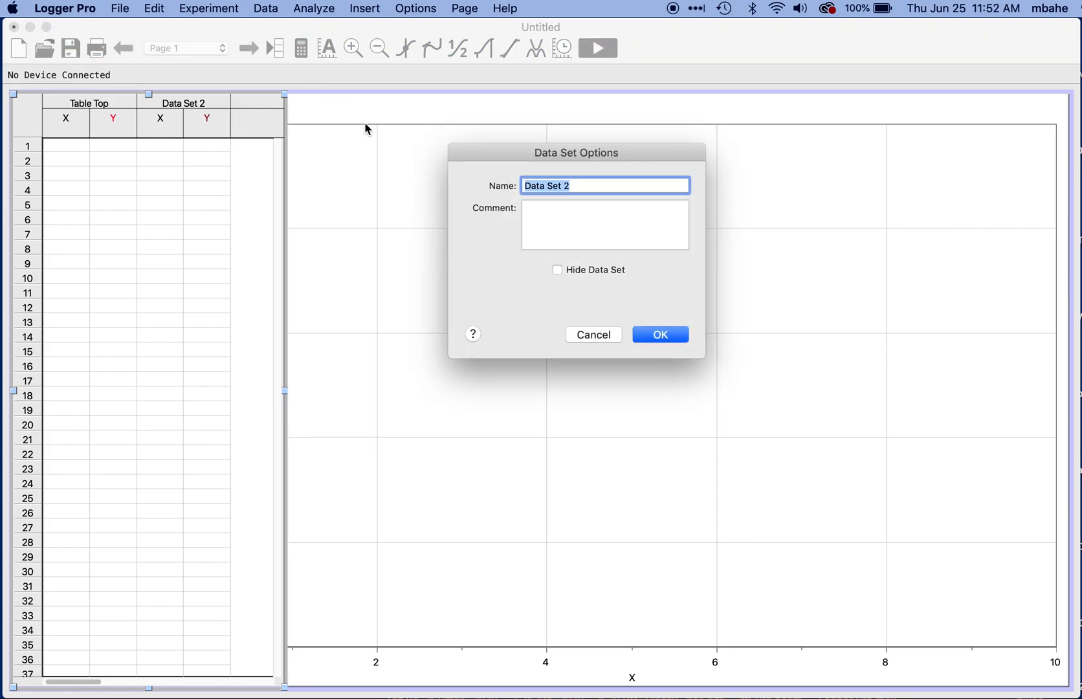
type("Ridged Plastic")
left_click(655, 335)
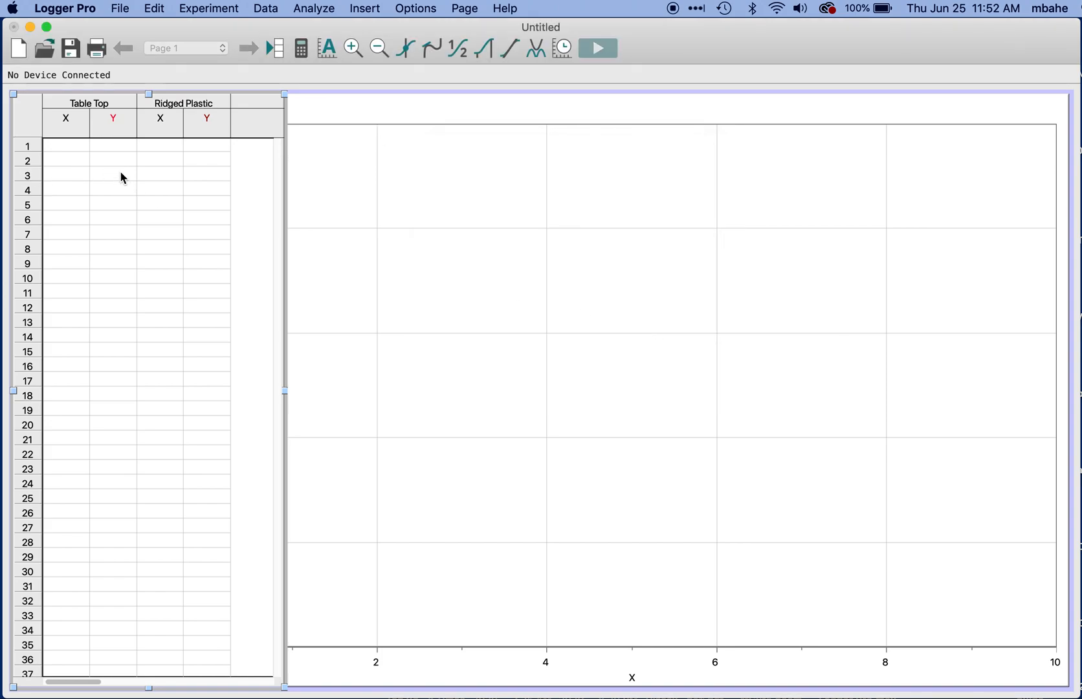
Step: Define the Table Top X column with the name Force Normal, short name Fn and units N
left_click(67, 121)
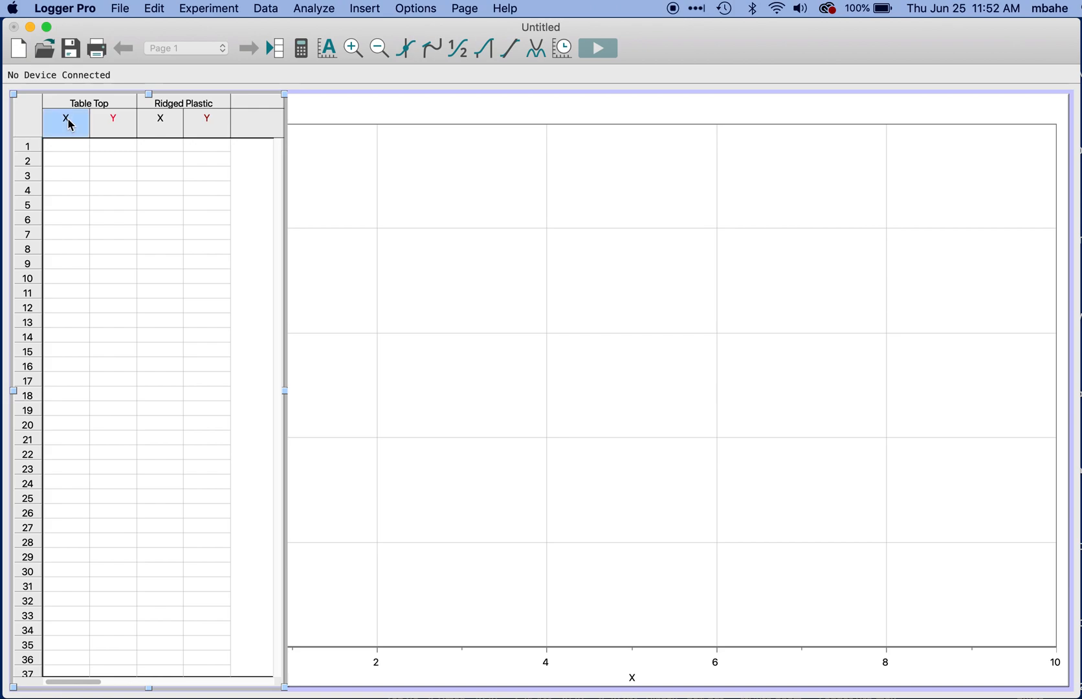
double_click(67, 121)
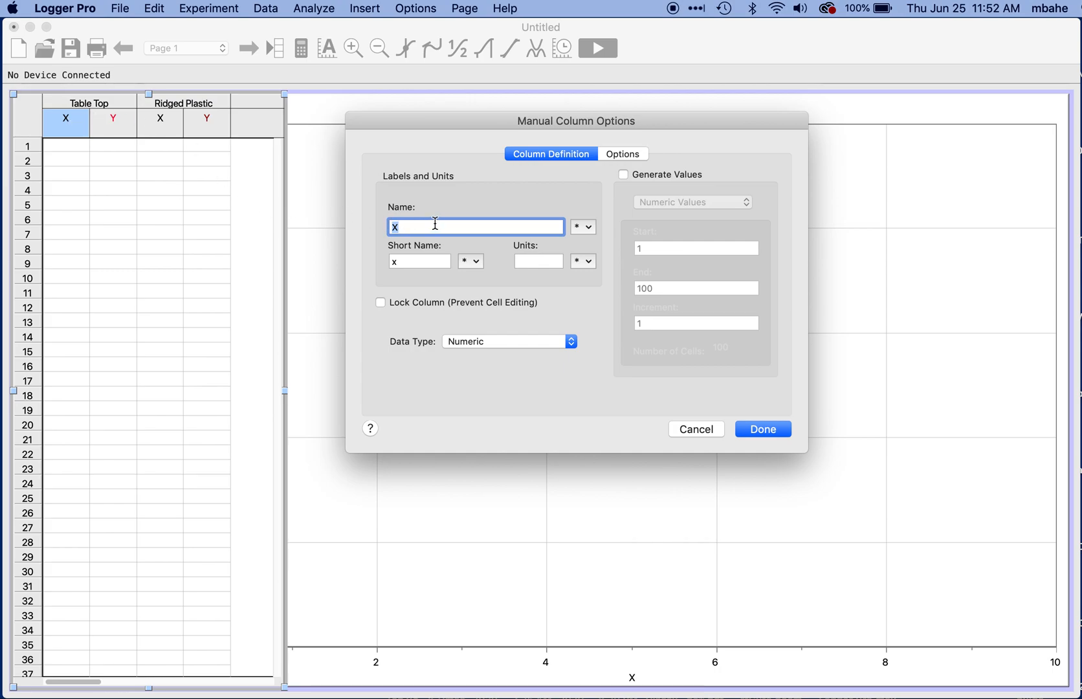
type("Force Normal")
double_click(400, 262)
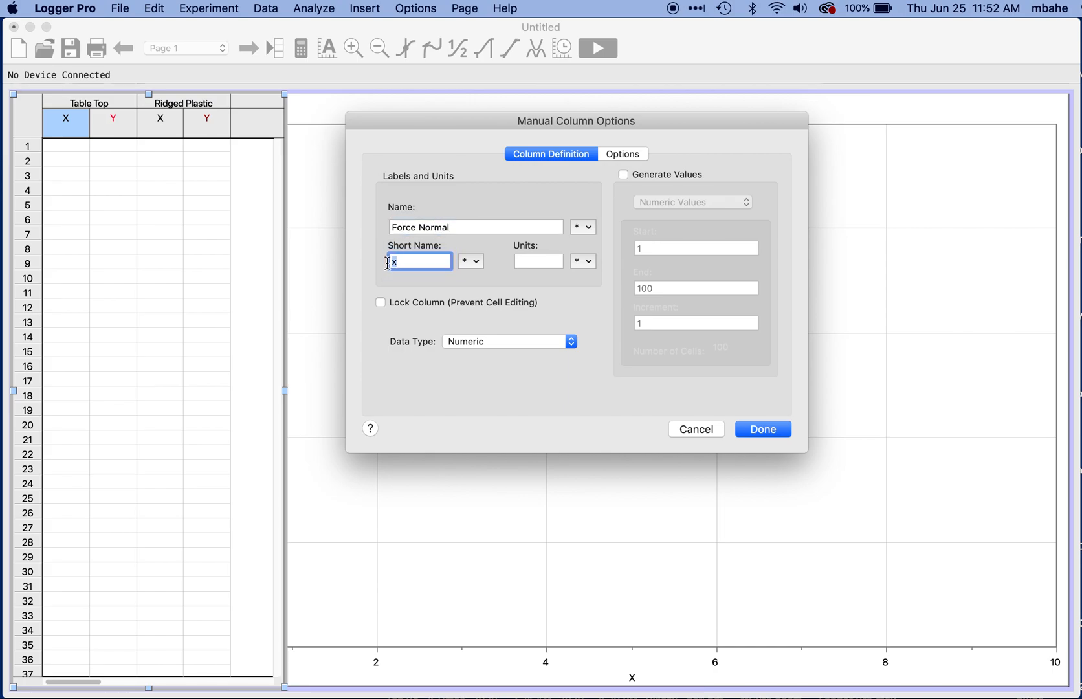
type("Fn")
left_click(537, 261)
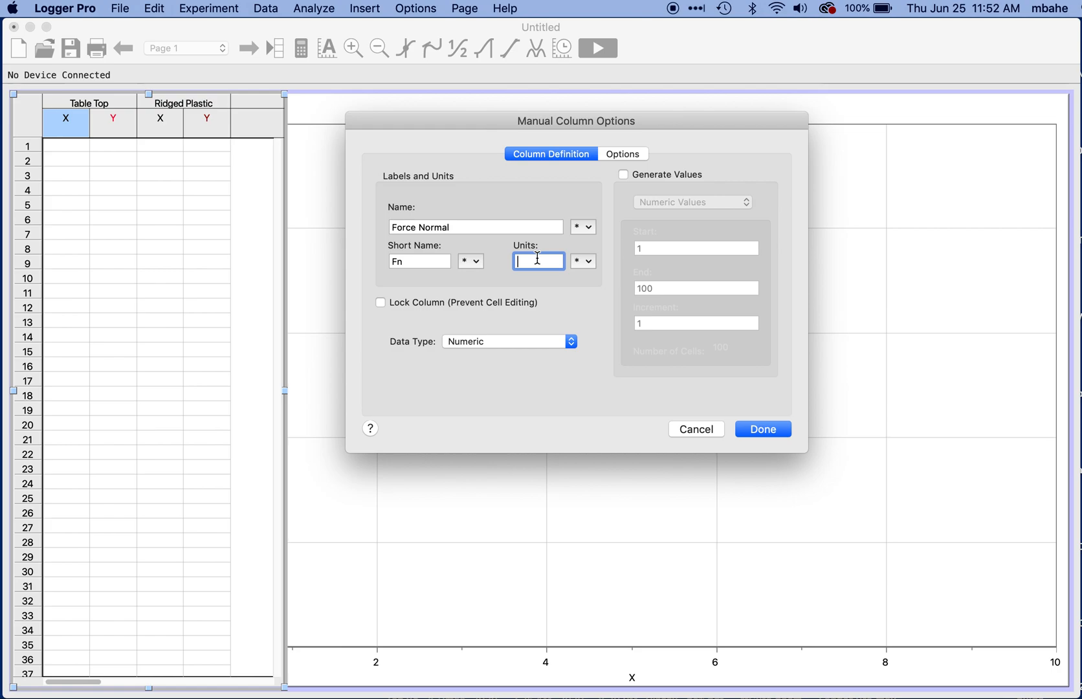
type("N")
left_click(751, 431)
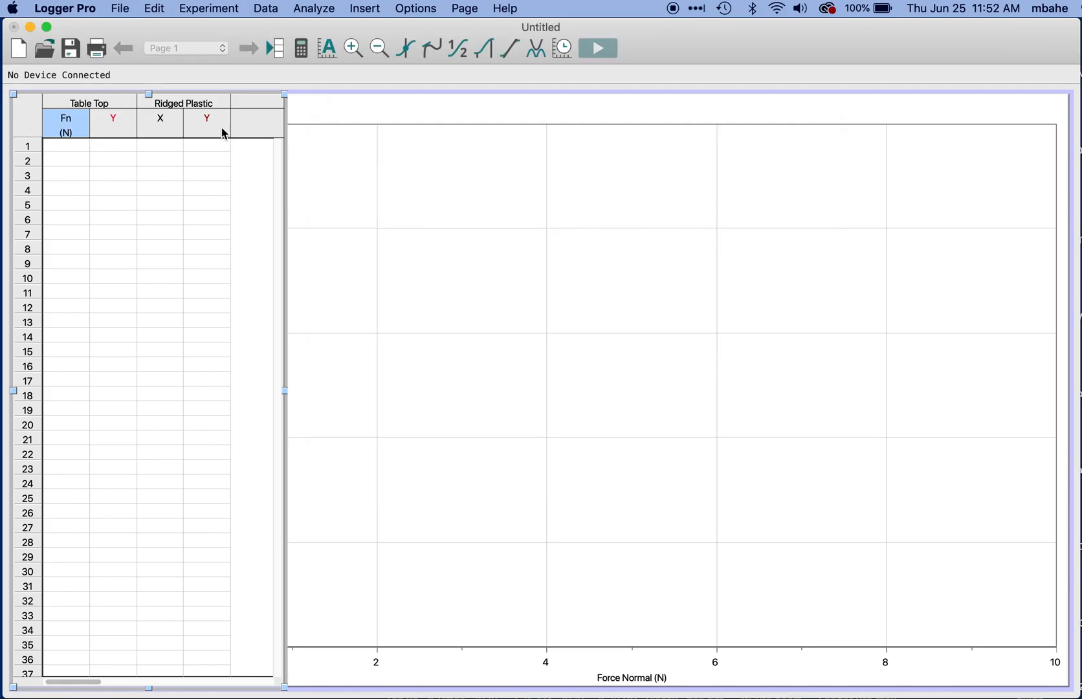
Step: Define the Ridged Plastic X column with the name Force Normal, short name Fn and units N
left_click(161, 128)
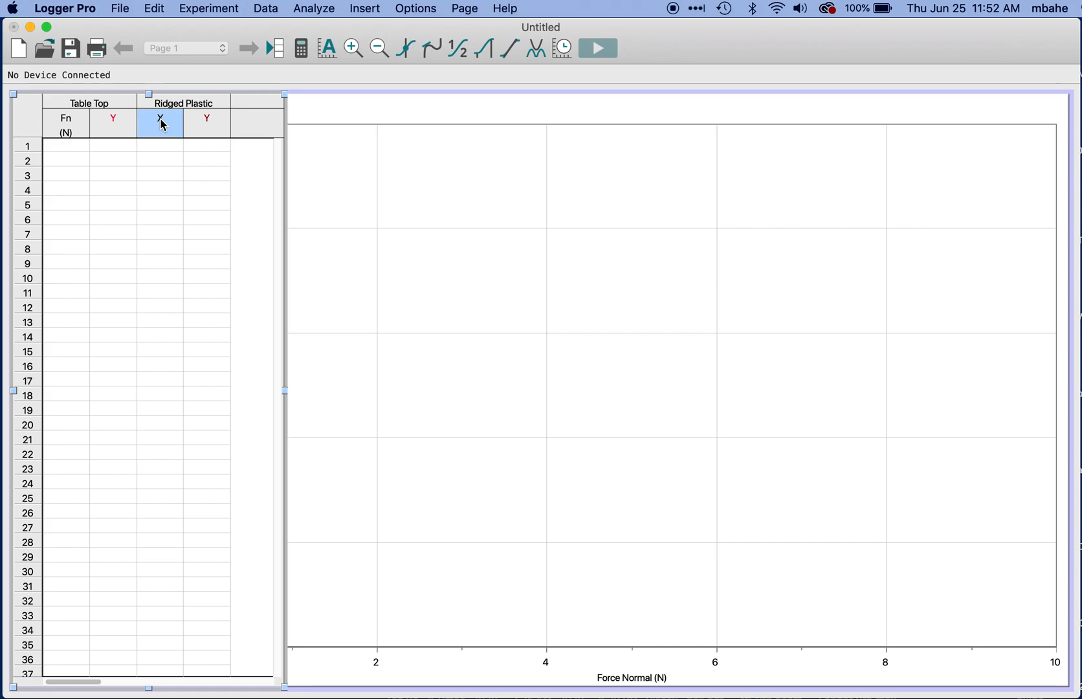
double_click(161, 128)
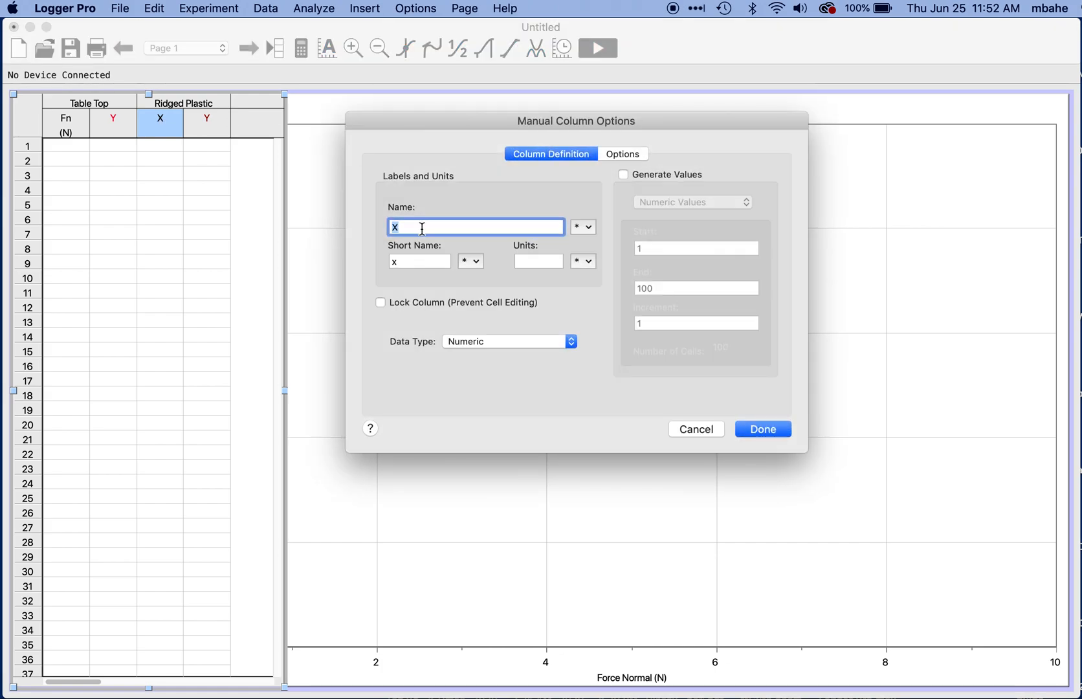
type("Force Normal")
key("Tab")
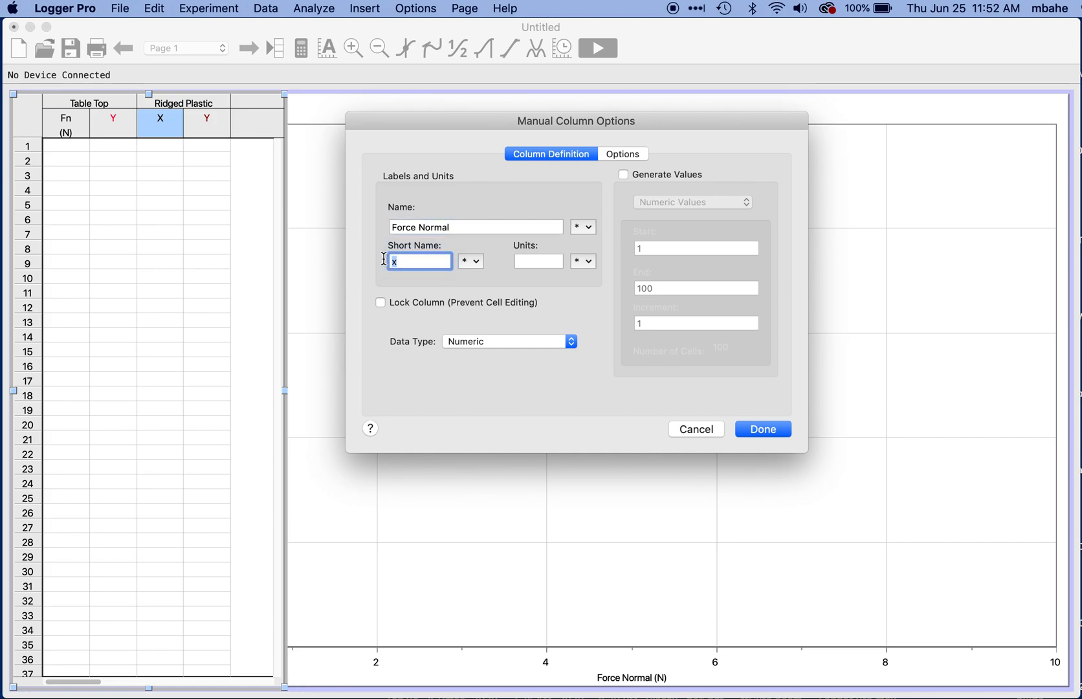
type("Fn")
left_click(528, 262)
type("N")
left_click(750, 431)
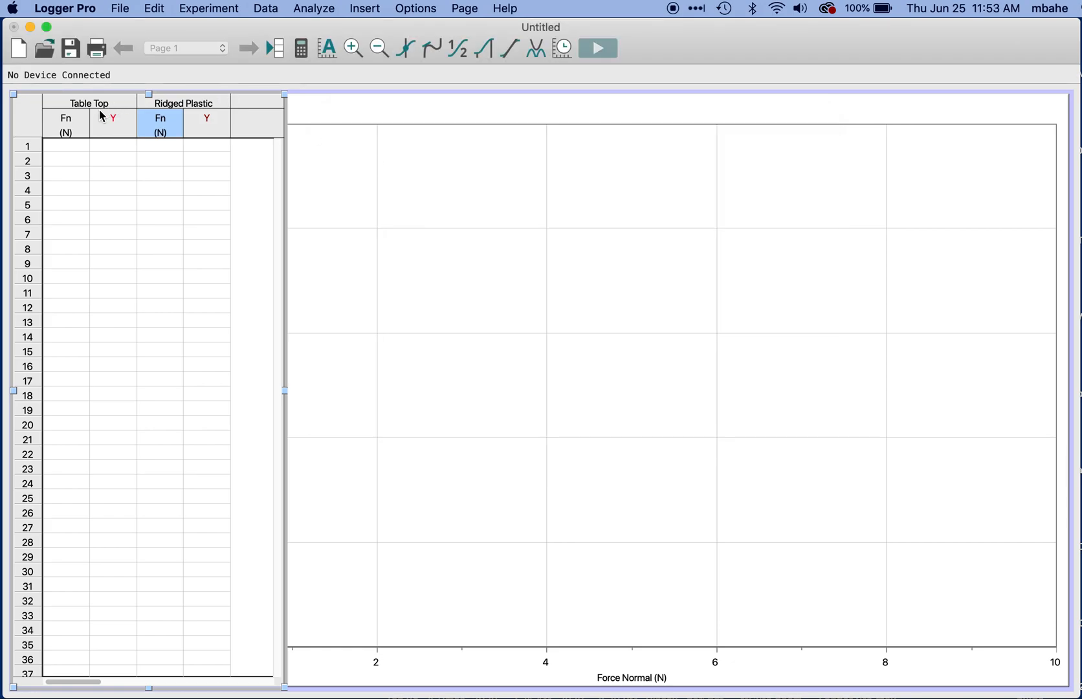
Step: Define the Table Top Y column with the name Force Friction, short name Ff and units N
double_click(114, 124)
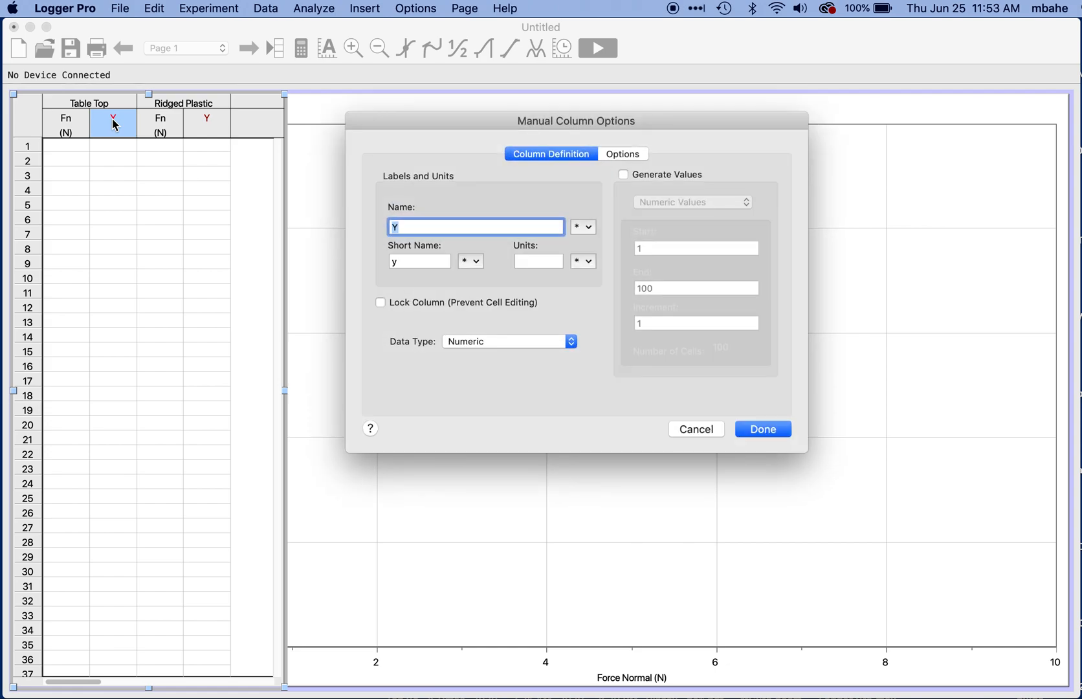
type("Force Friction")
left_click(396, 261)
type("Ff")
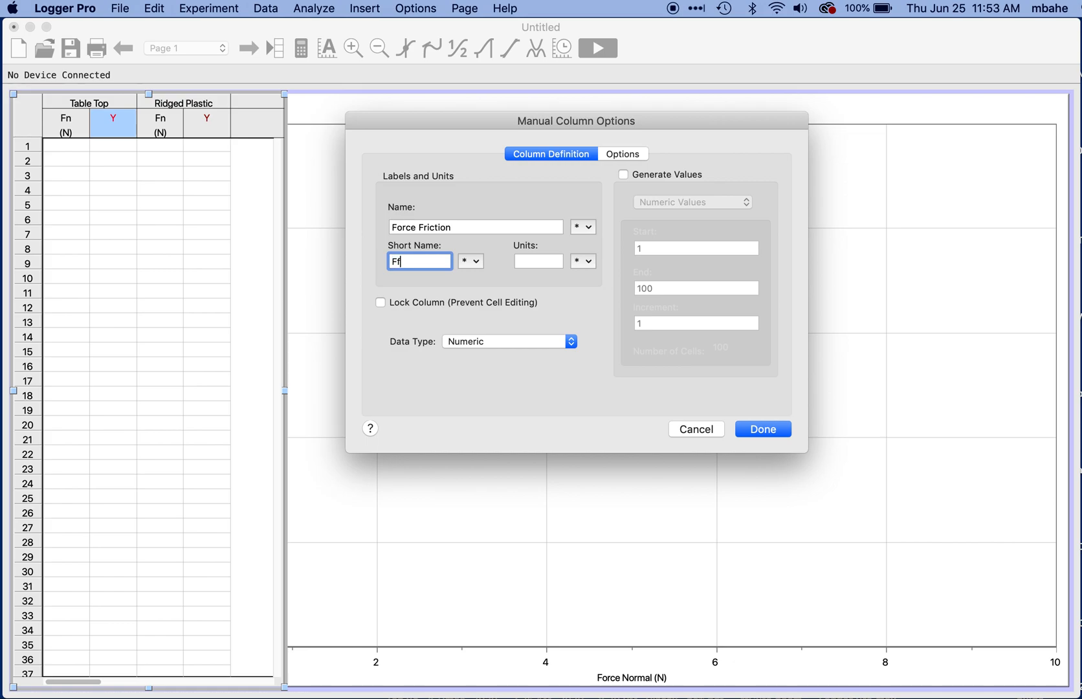
left_click(534, 257)
type("N")
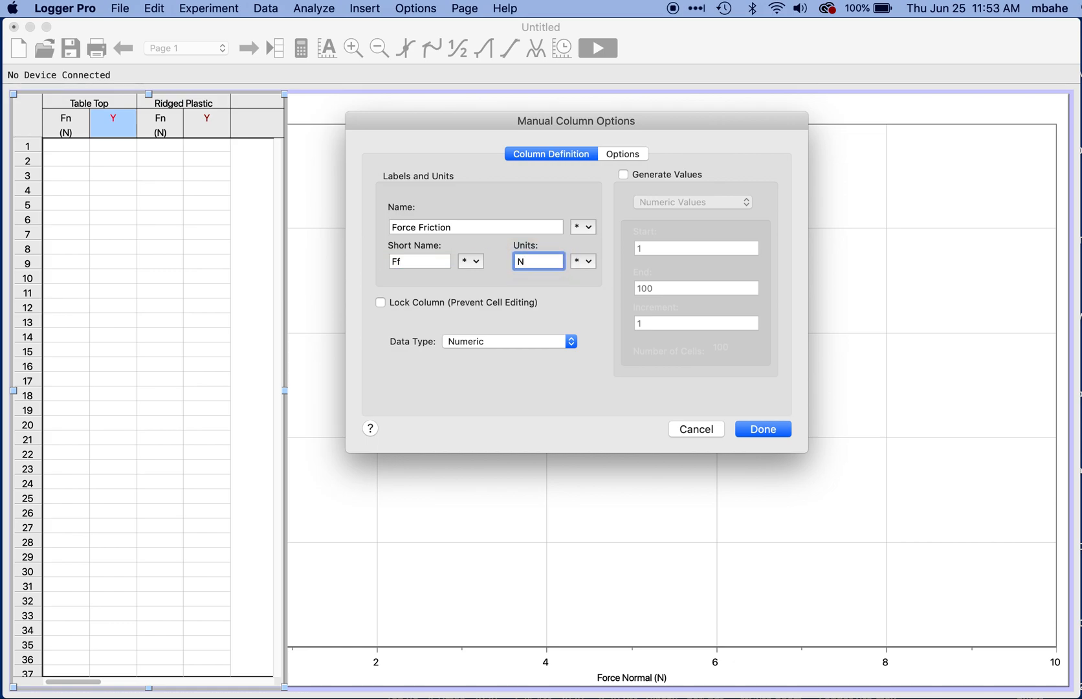
left_click(761, 428)
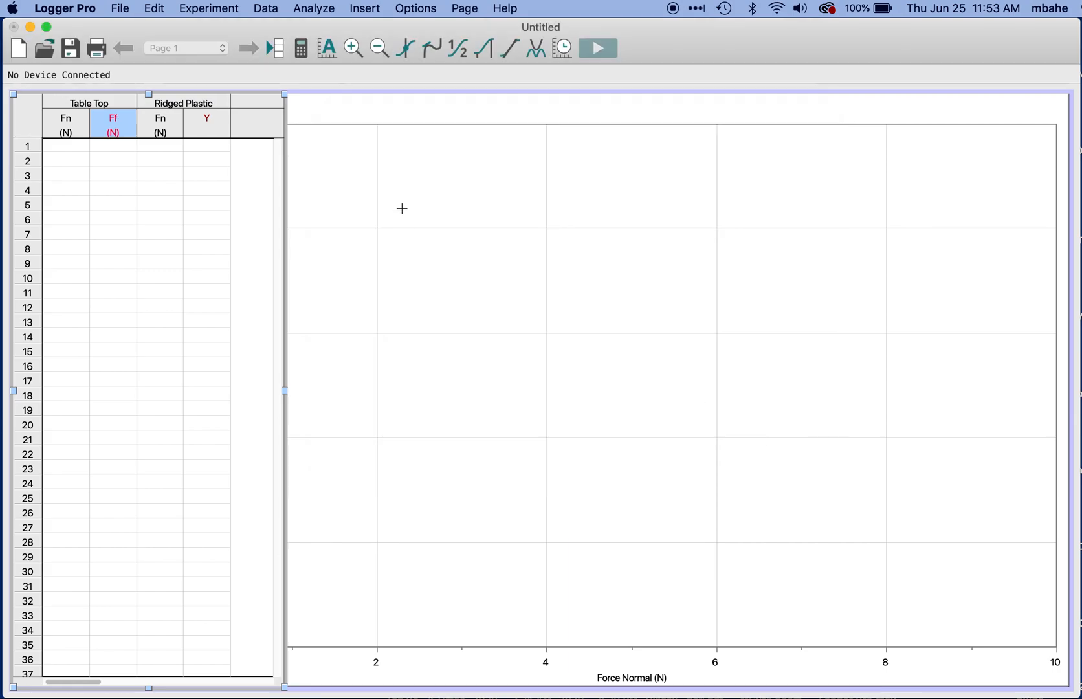
Step: Define the Ridged Plastic Y column with the name Force Friction, short name Ff and units N
double_click(206, 119)
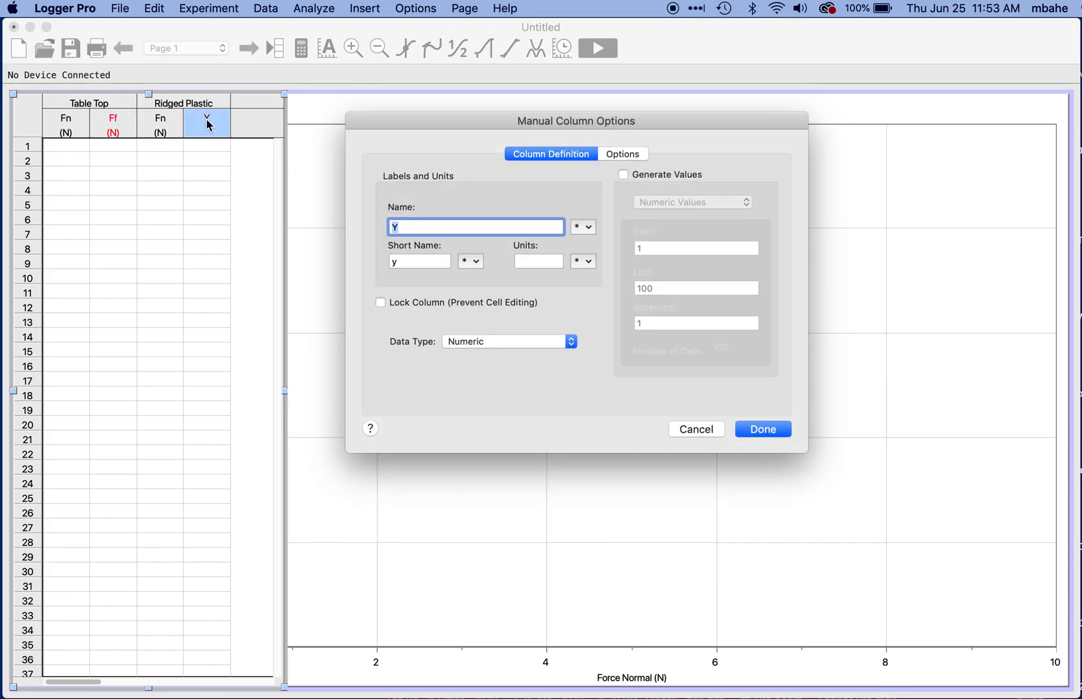
type("Force Friction")
left_click(390, 262)
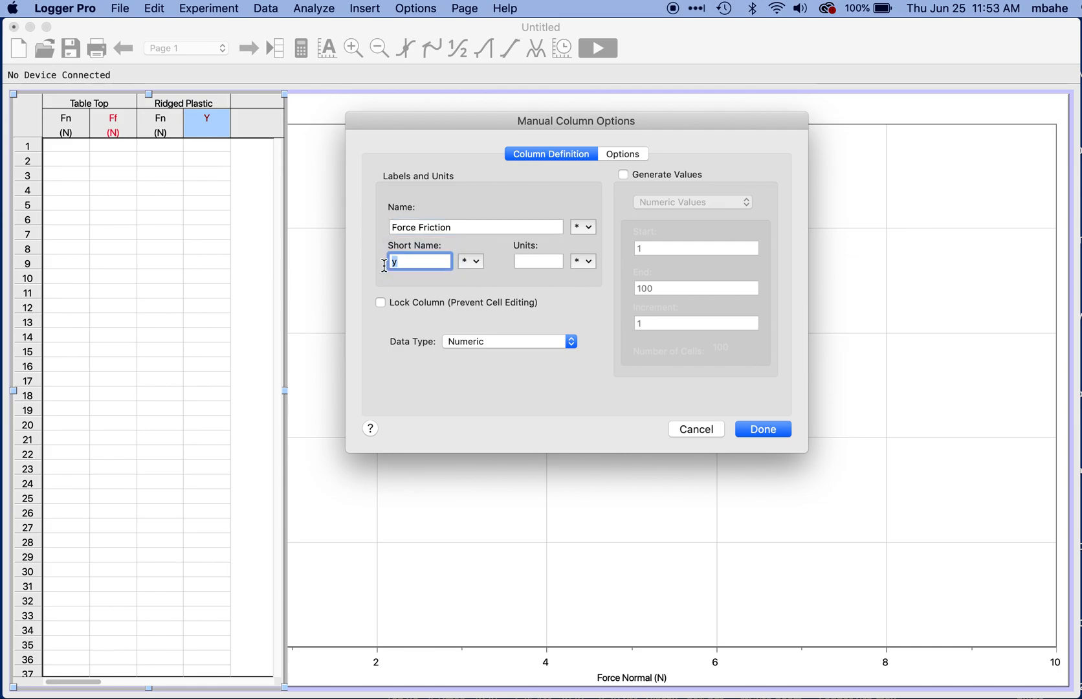
type("Ff")
left_click(535, 258)
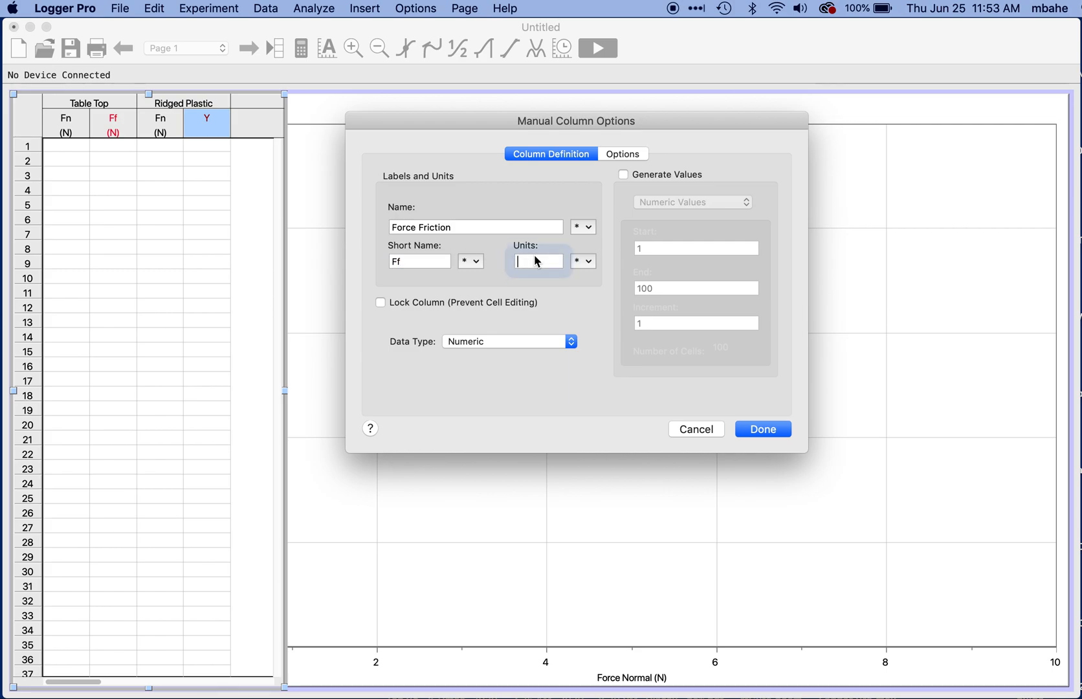
type("N")
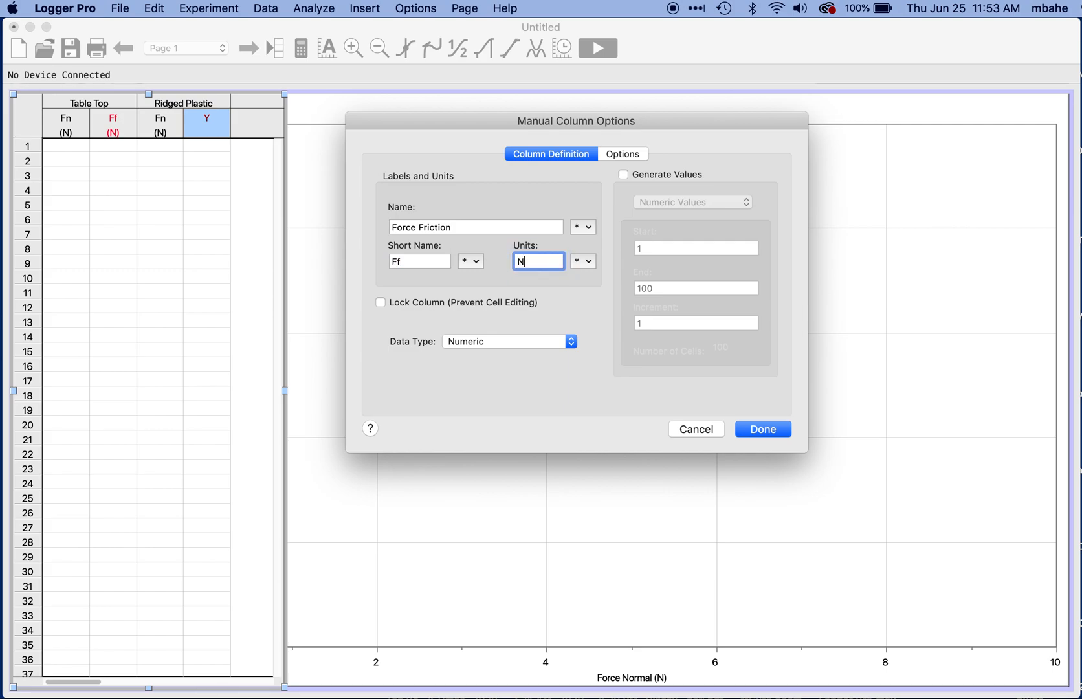
left_click(755, 431)
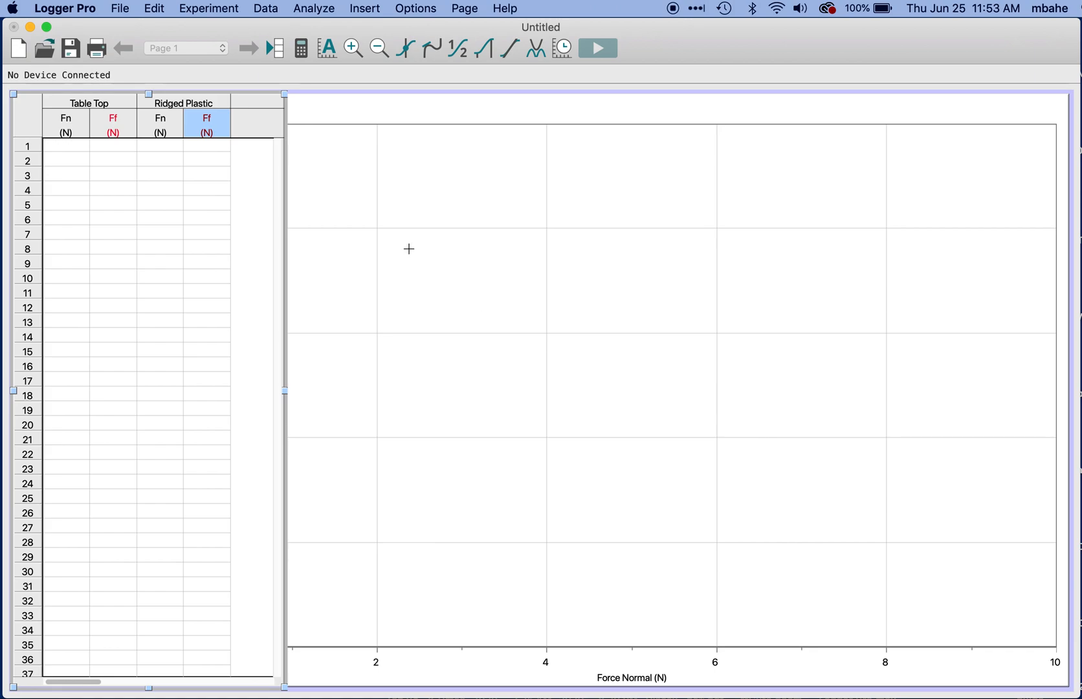
Step: Narrow the data table to fit its four columns and enter Fn 42.3 and Ff 9 in Table Top row 1
left_click_drag(287, 386, 238, 392)
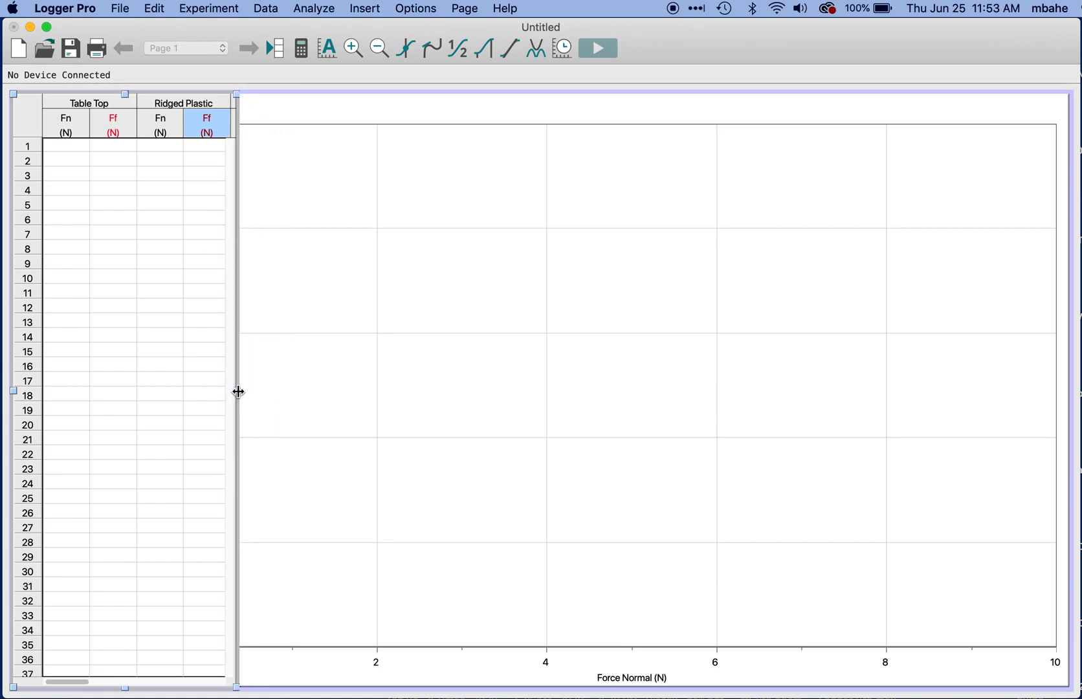
left_click(74, 145)
type("42.")
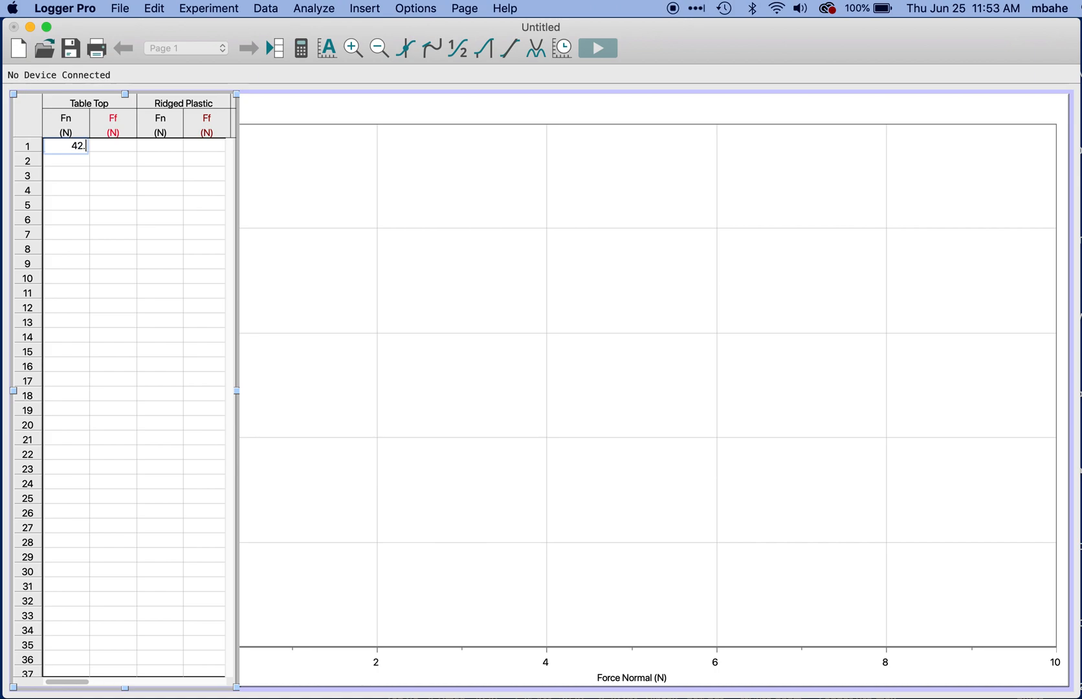
type("3")
left_click(127, 151)
type("9")
Step: Fill Table Top row 2 with Fn 37.5 and Ff 8, and row 3 with Fn 32.6 and Ff 6.8
left_click(74, 163)
type("37.5")
left_click(123, 162)
type("8")
left_click(73, 174)
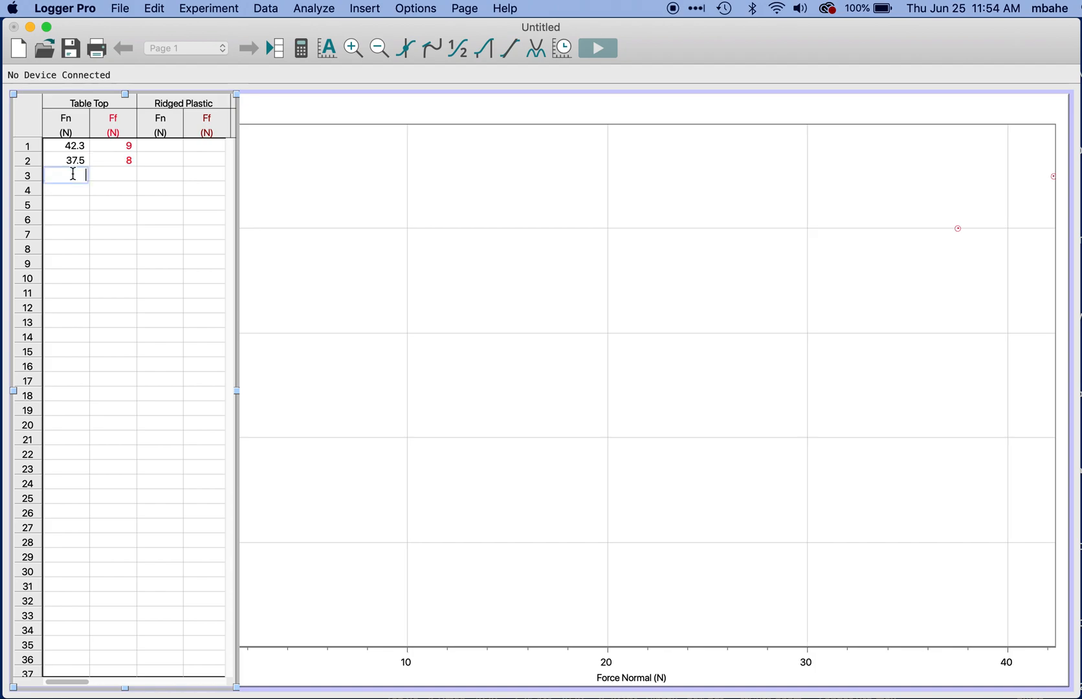
type("32.6")
left_click(126, 172)
type("6.8")
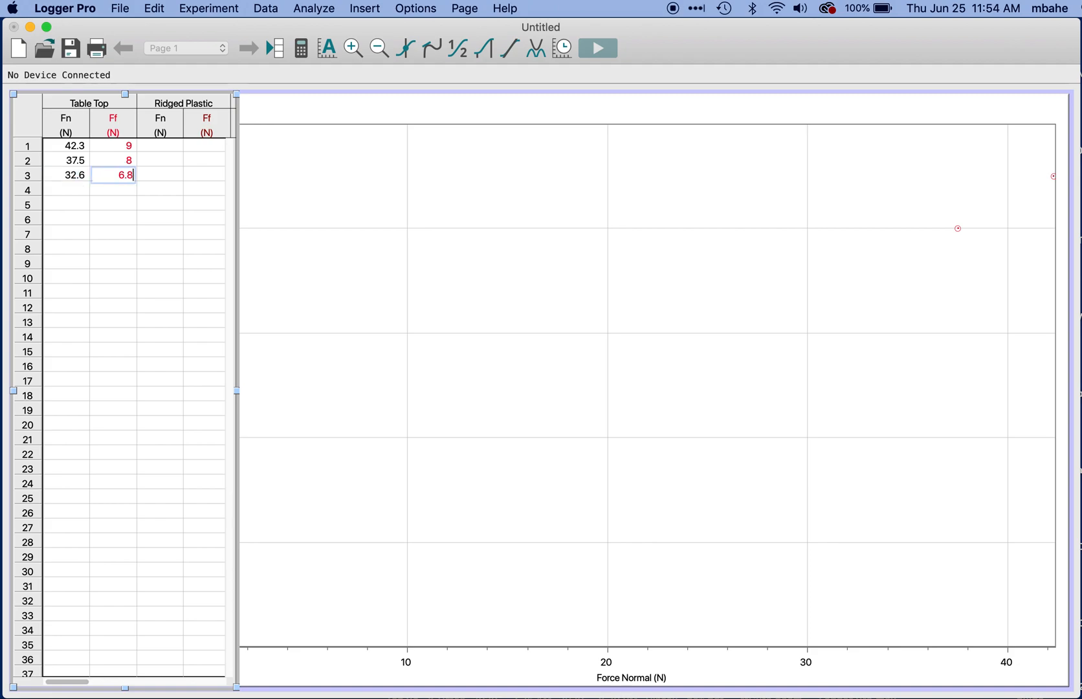
Step: Fill Table Top row 4 with Fn 27.6 and Ff 6, and row 5 with Fn 22.6 and Ff 5
left_click(73, 189)
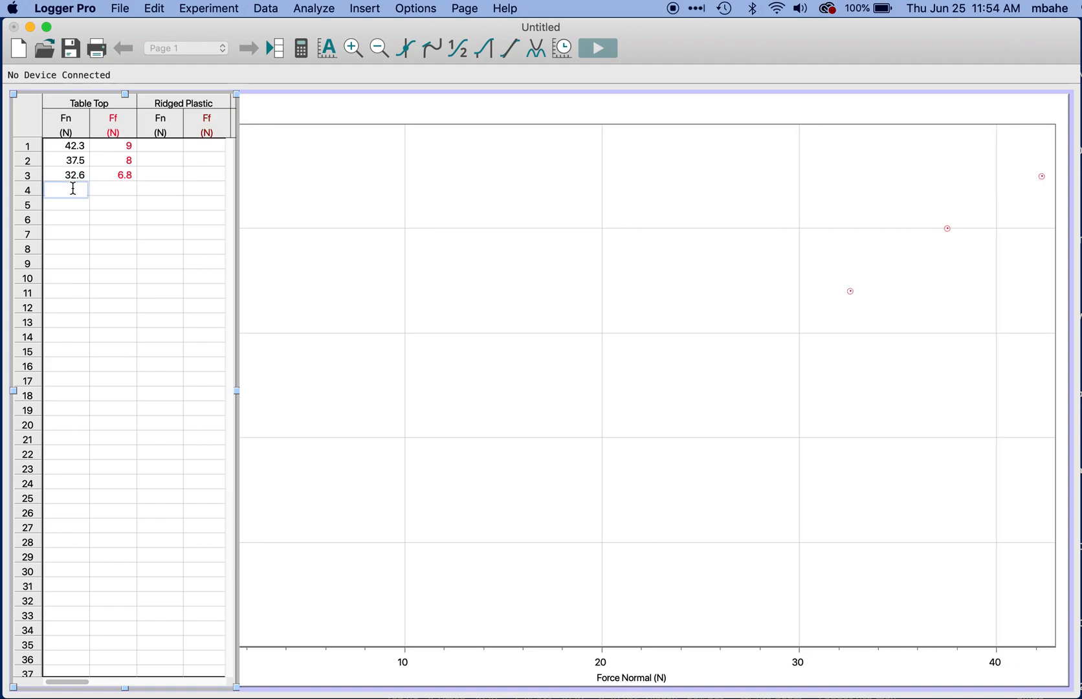
type("27.6")
left_click(110, 190)
type("6")
left_click(75, 204)
type("22")
type("6")
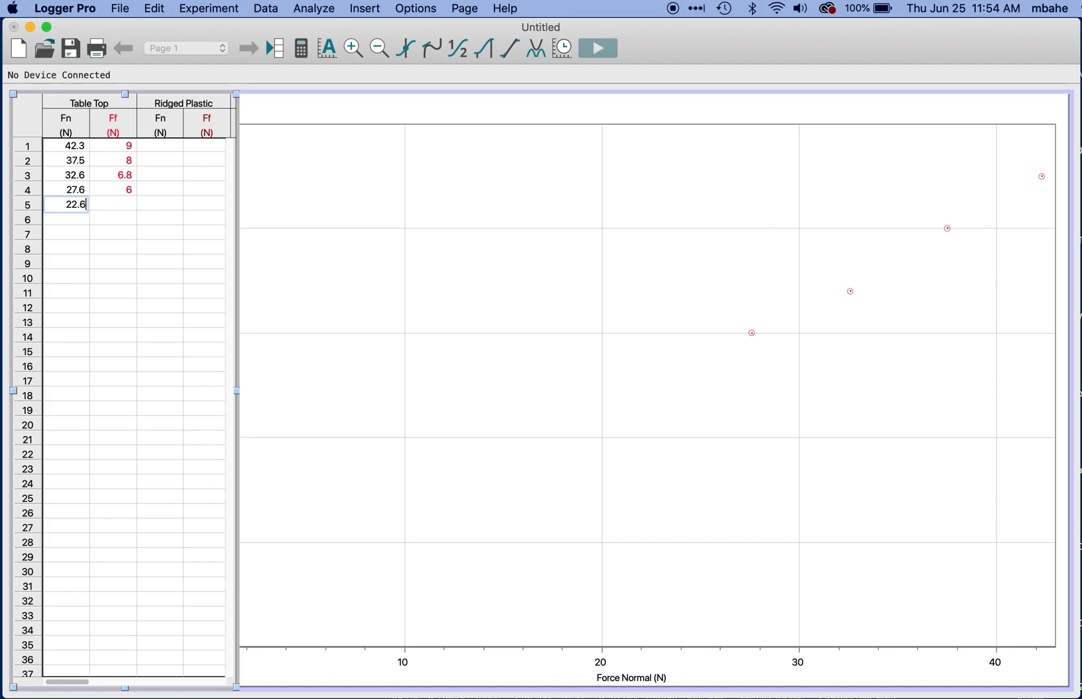
left_click(123, 202)
type("5")
Step: Enter Fn 17.6 and Ff 4 in row 6 of the Table Top data set
left_click(69, 216)
type("17.6")
left_click(110, 220)
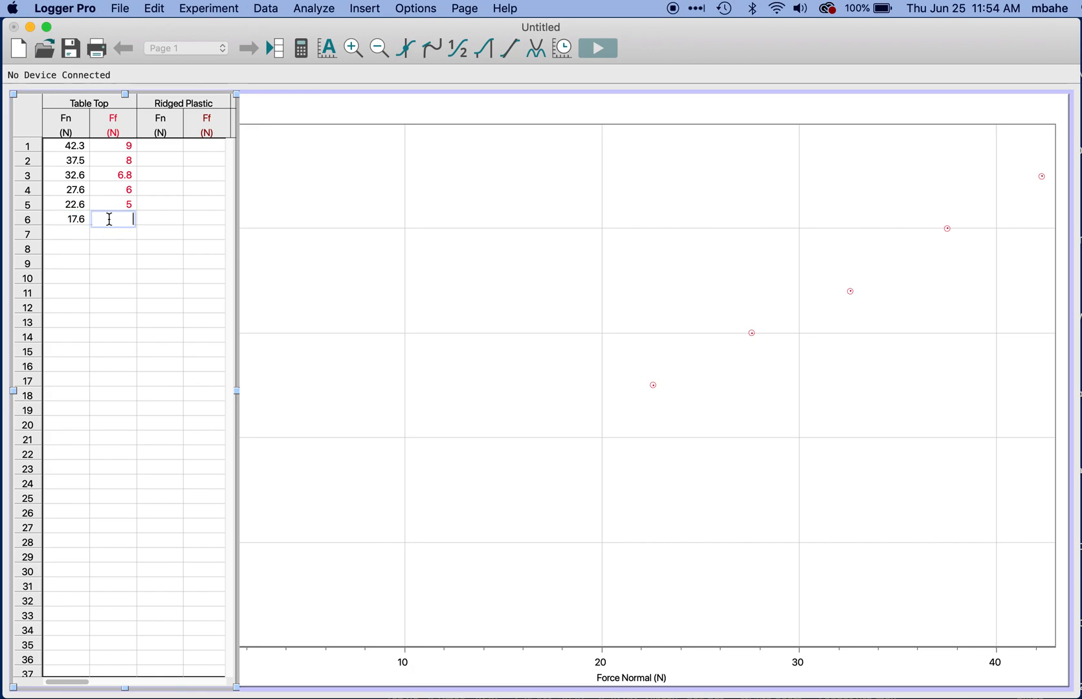
type("4")
left_click(73, 232)
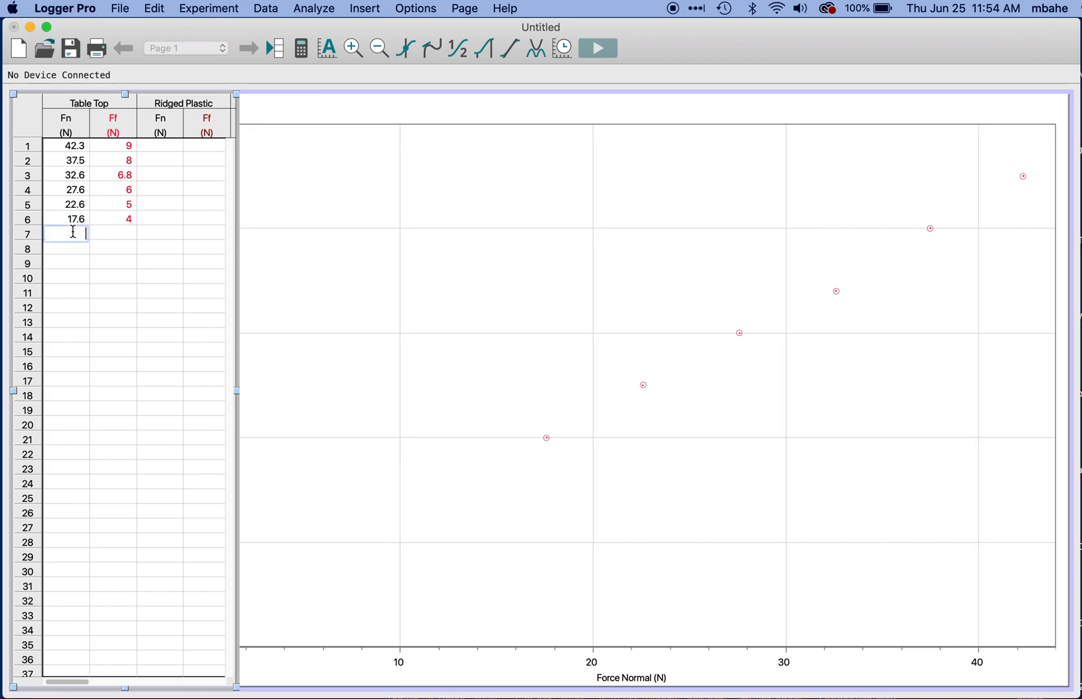
Step: Enter Fn 12.6 and Ff 2.8 in row 7 of the Table Top data set
type("12.6")
left_click(116, 233)
type("2.8")
Step: Fill Table Top row 8 with Fn 7.6 and Ff 1.8
left_click(73, 246)
type("7.6")
left_click(114, 254)
type("1.8")
Step: Complete Table Top row 9 with Fn 2.6 and Ff 0.4
left_click(69, 262)
type("2.6")
left_click(119, 264)
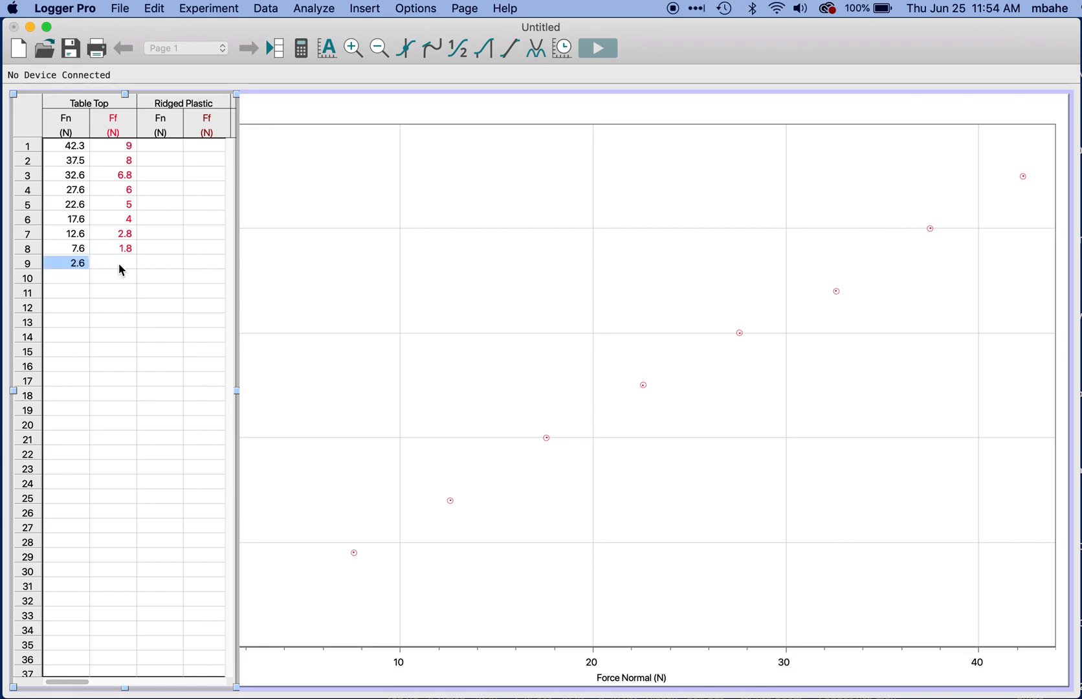
type("0.4")
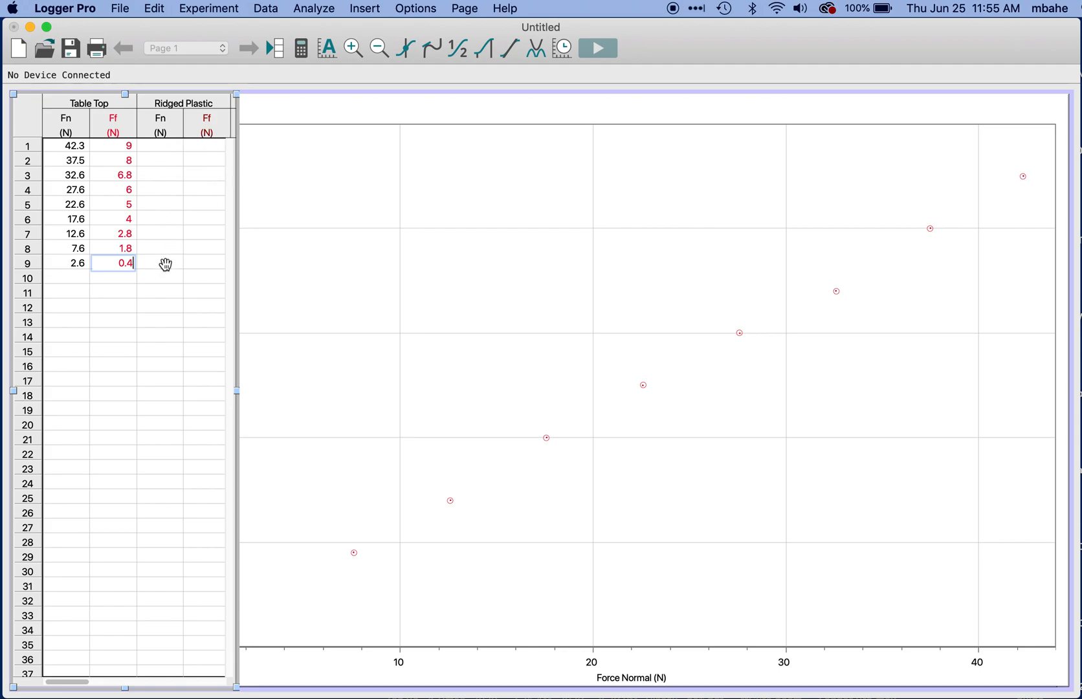
key("Return")
Step: Copy the nine Table Top Fn values into the Fn column of Ridged Plastic, starting at row 1
left_click_drag(66, 148, 73, 267)
key("super+c")
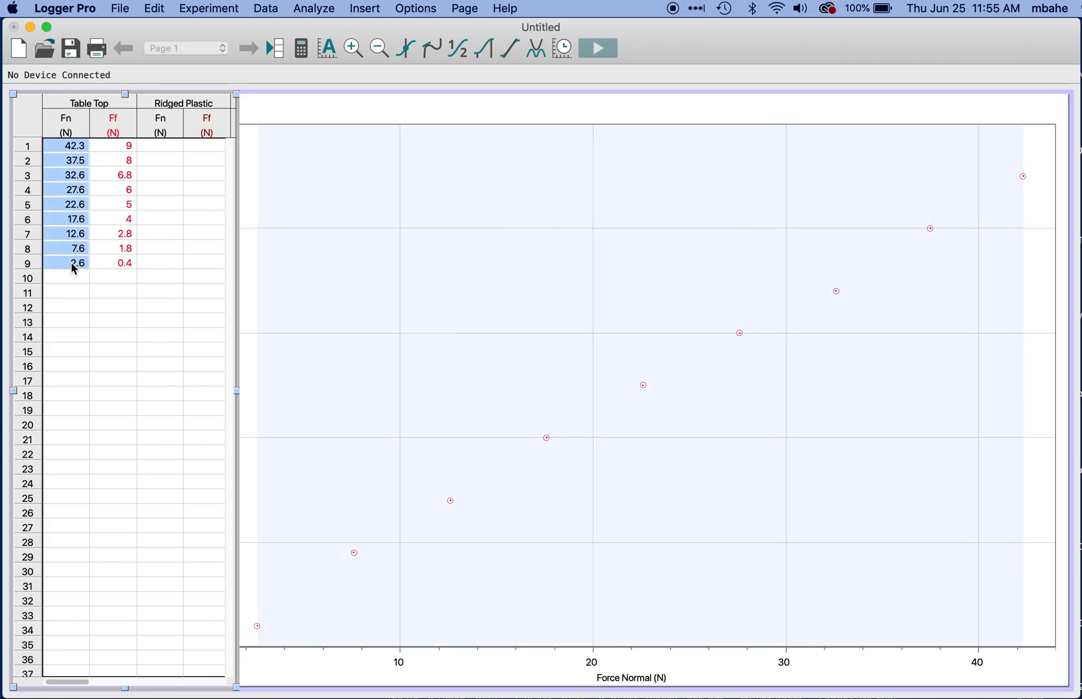
left_click(162, 145)
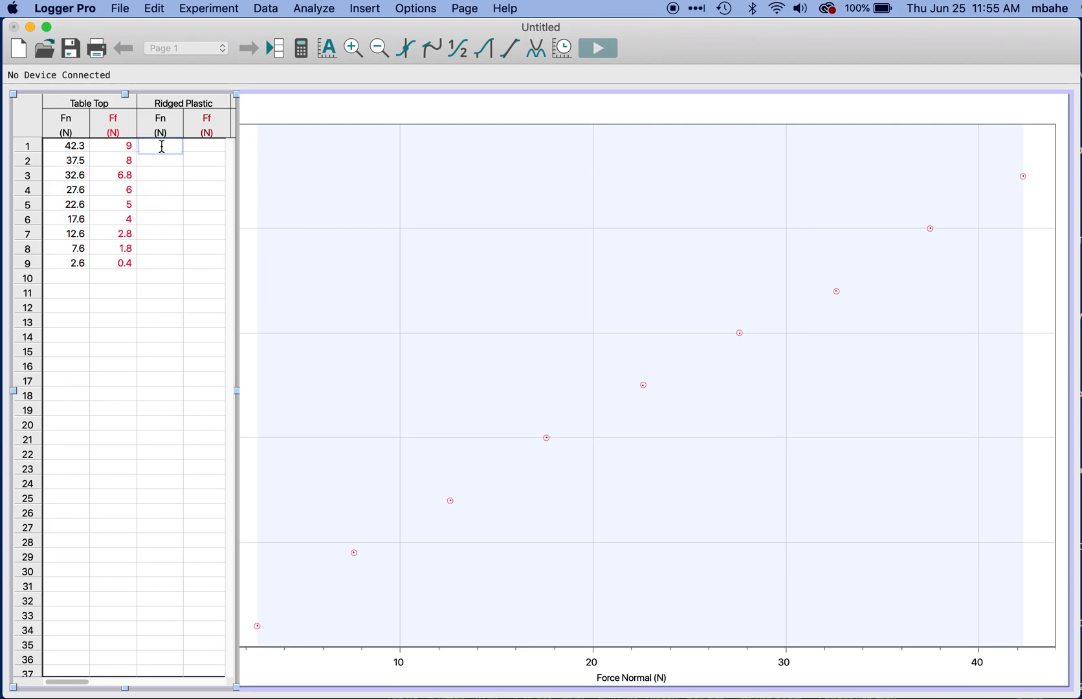
key("super+v")
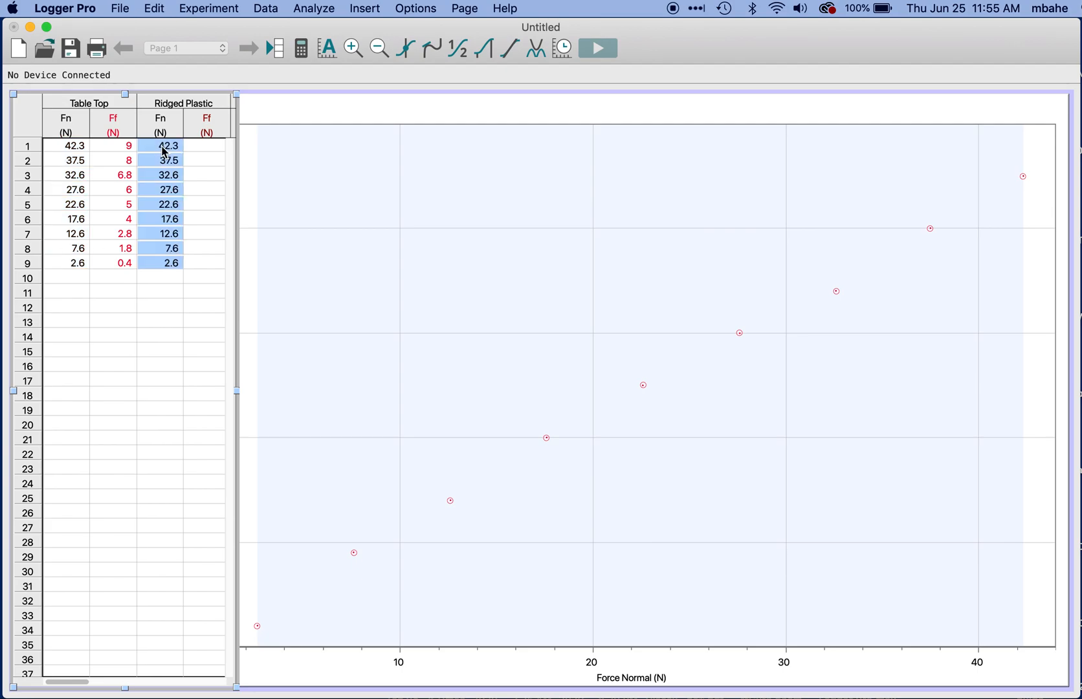
Step: Enter Ff values 14, 13 and 12.5 in rows 1 to 3 of the Ridged Plastic data set
double_click(206, 145)
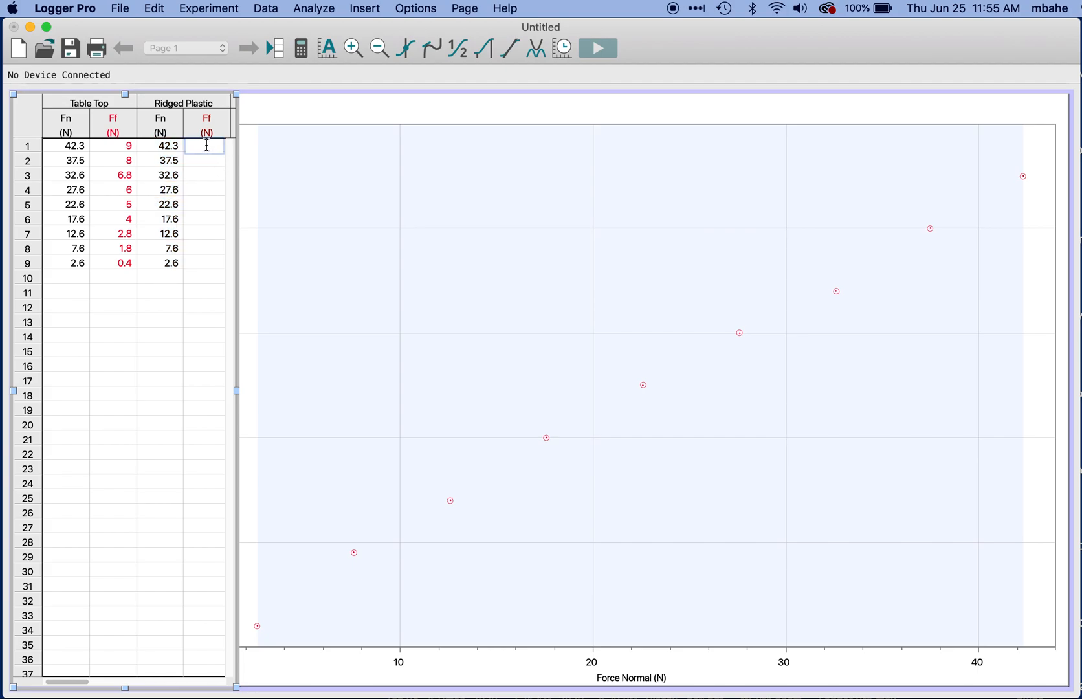
type("14")
key("Return")
type("13")
key("Return")
type("12.5")
Step: Fill the Ridged Plastic Ff column in rows 4 to 6 with 10, 9.2 and 6.8
left_click(206, 190)
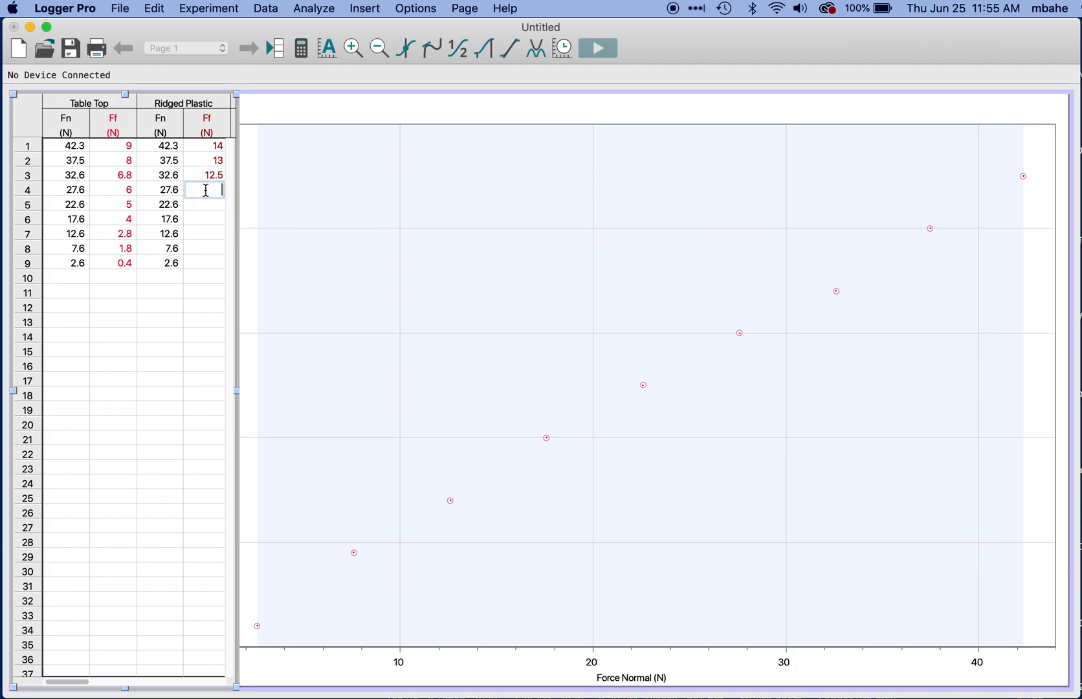
type("10")
left_click(206, 204)
type("0")
type(".2")
left_click(210, 219)
type("6.8")
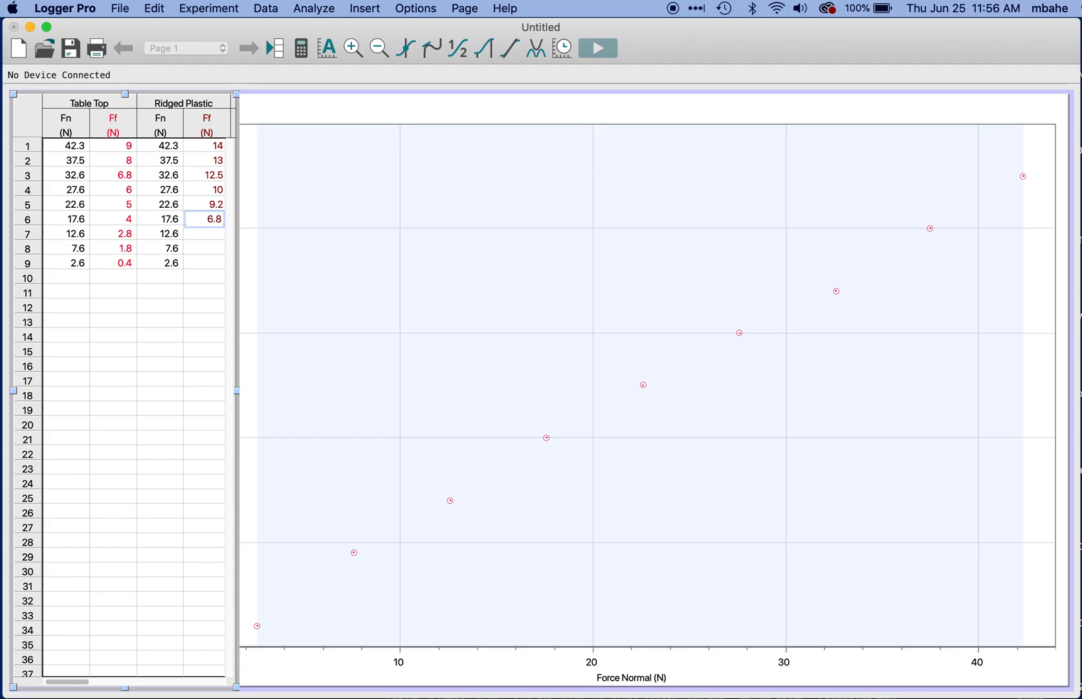
Step: Complete the Ridged Plastic Ff column in rows 7 to 9 with 5, 3.4 and 1.8
left_click(214, 233)
type("5")
left_click(215, 248)
type("3.4")
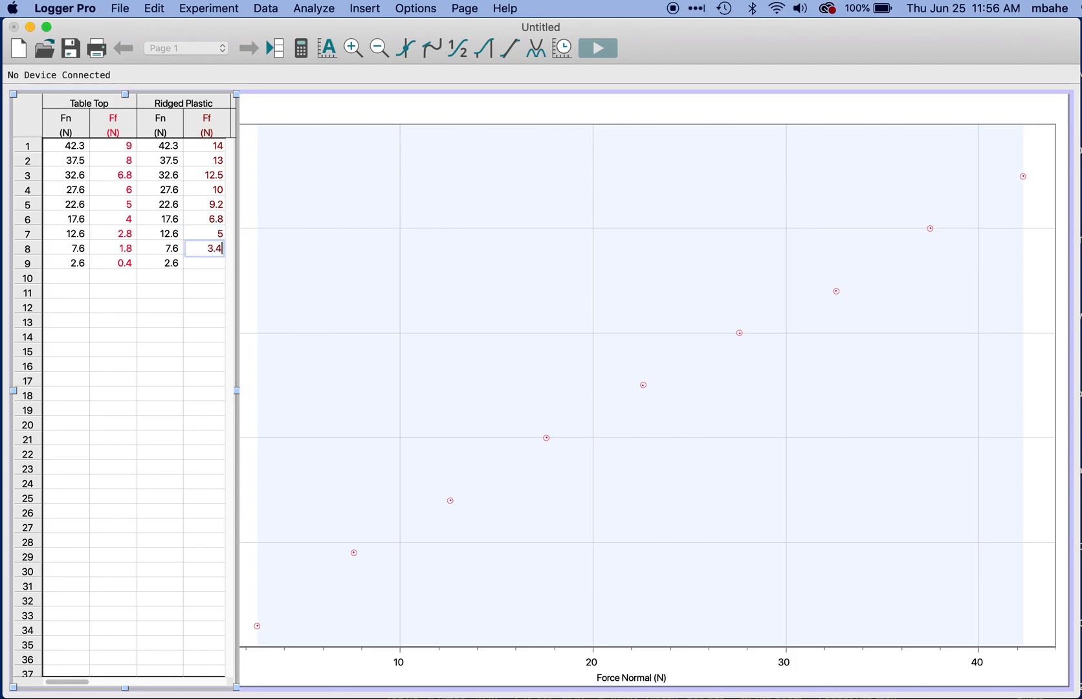
left_click(208, 274)
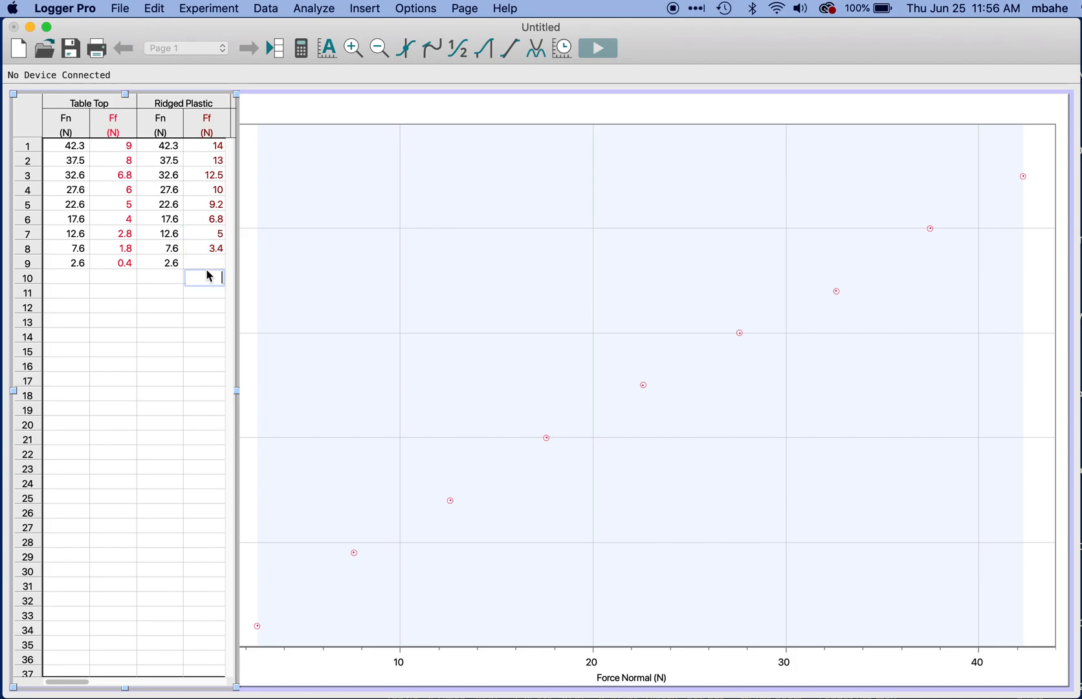
left_click(207, 264)
type("1.8")
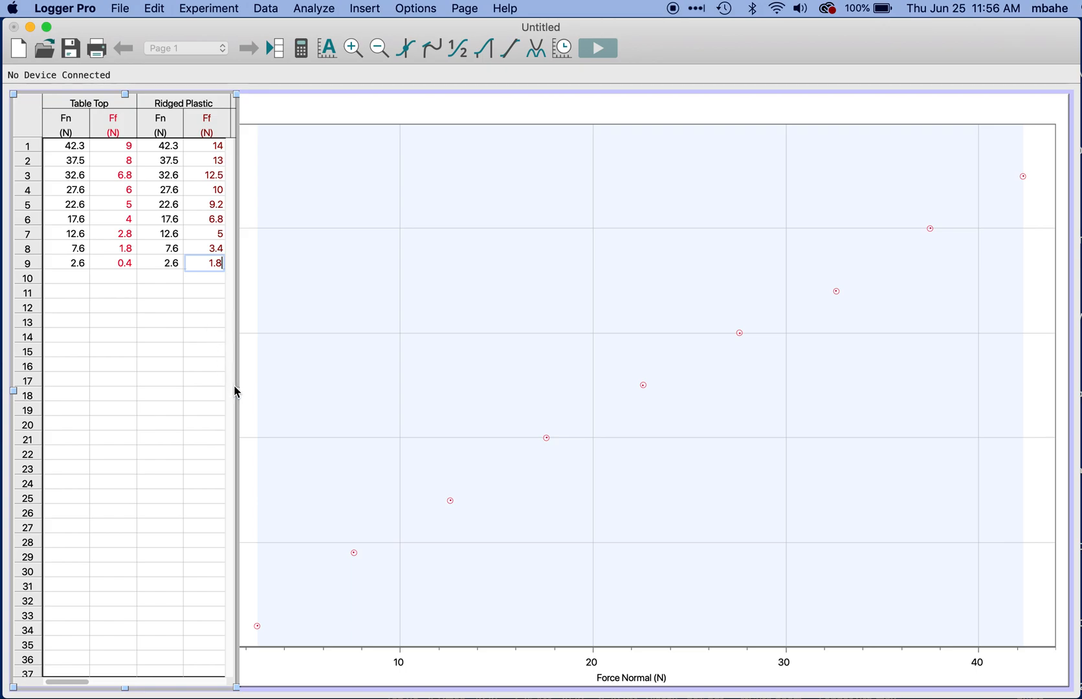
Step: Narrow the data table to two columns and add Ridged Plastic's Force Friction to the graph's Y-axis alongside the Table Top data
left_click_drag(235, 389, 146, 402)
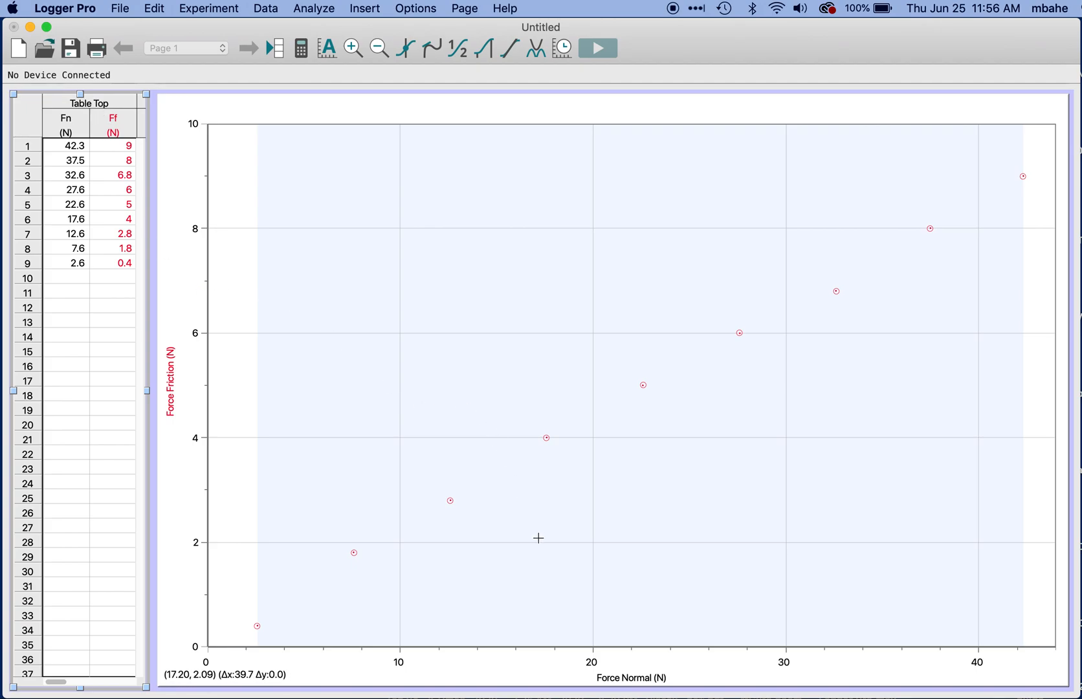
scroll(119, 414, "right", 3)
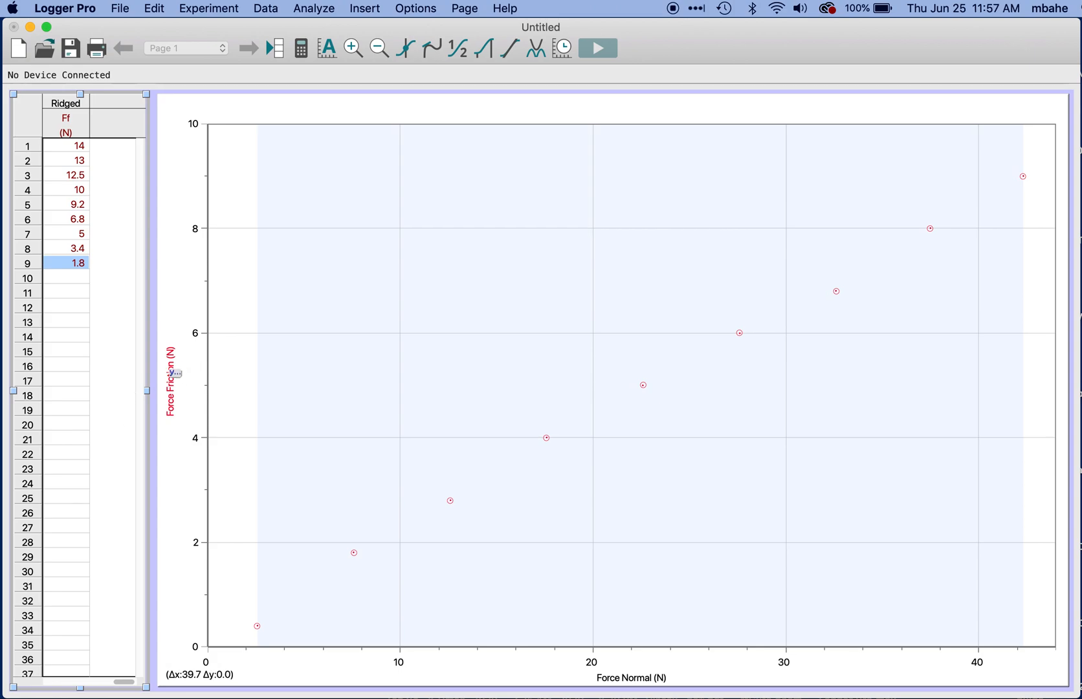
left_click(172, 378)
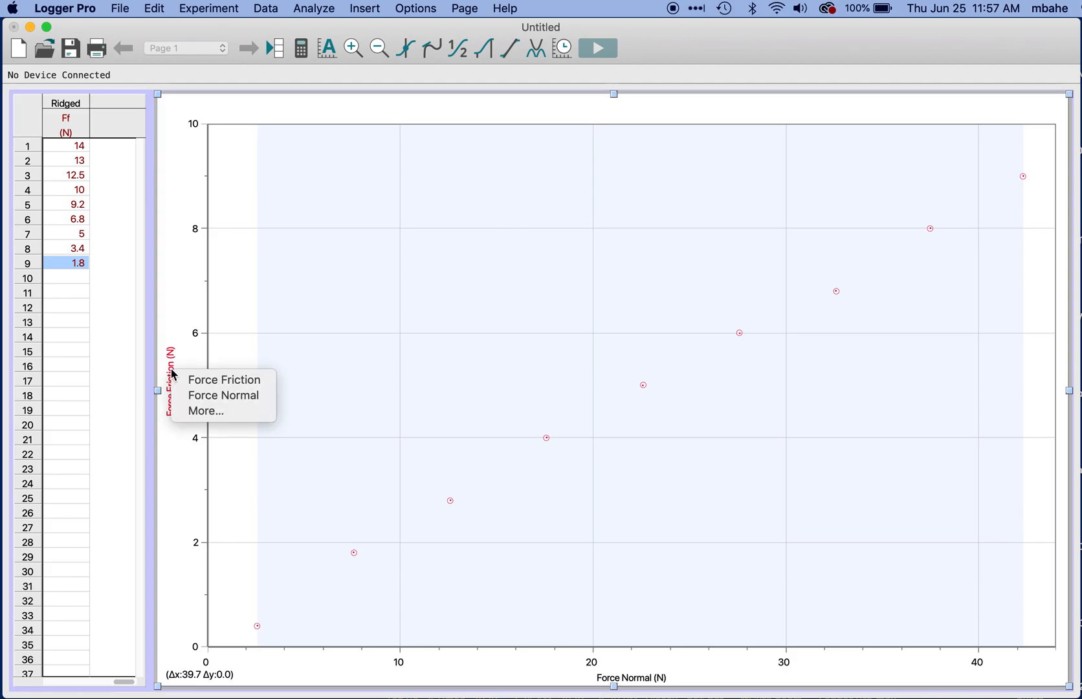
double_click(172, 371)
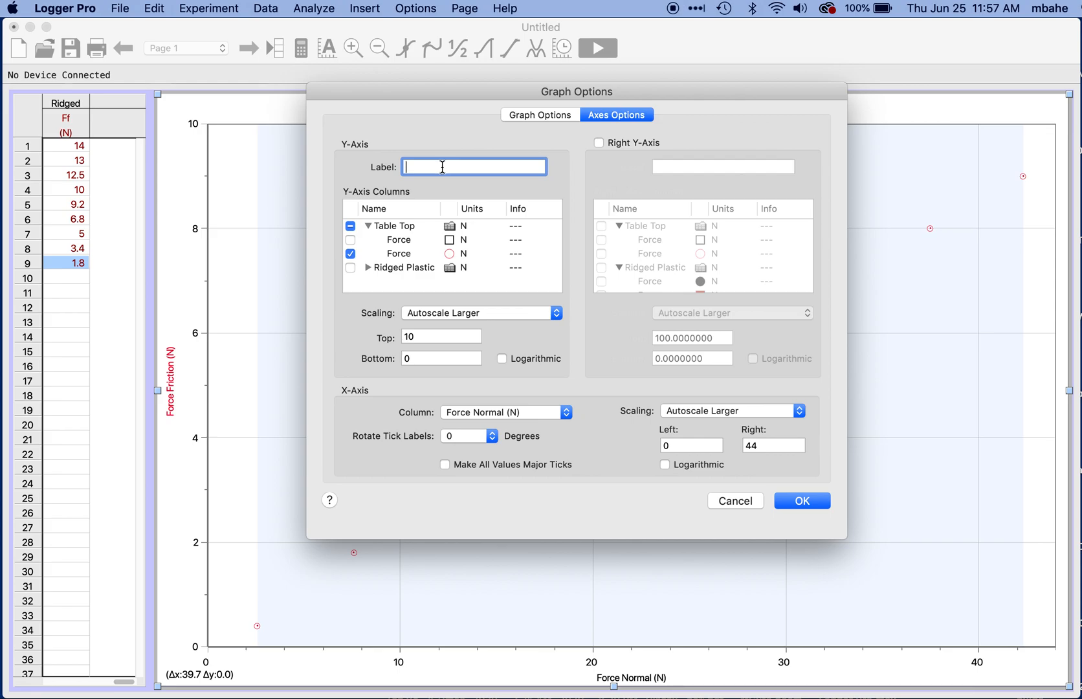
left_click(368, 269)
scroll(411, 232, "down", 1)
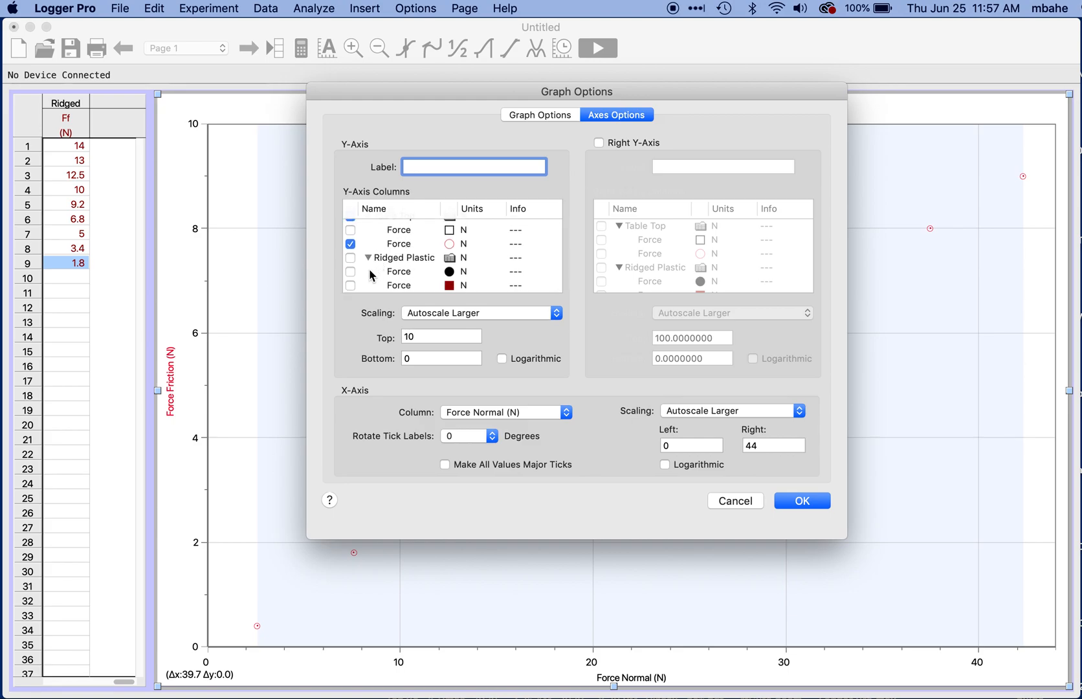
left_click(350, 286)
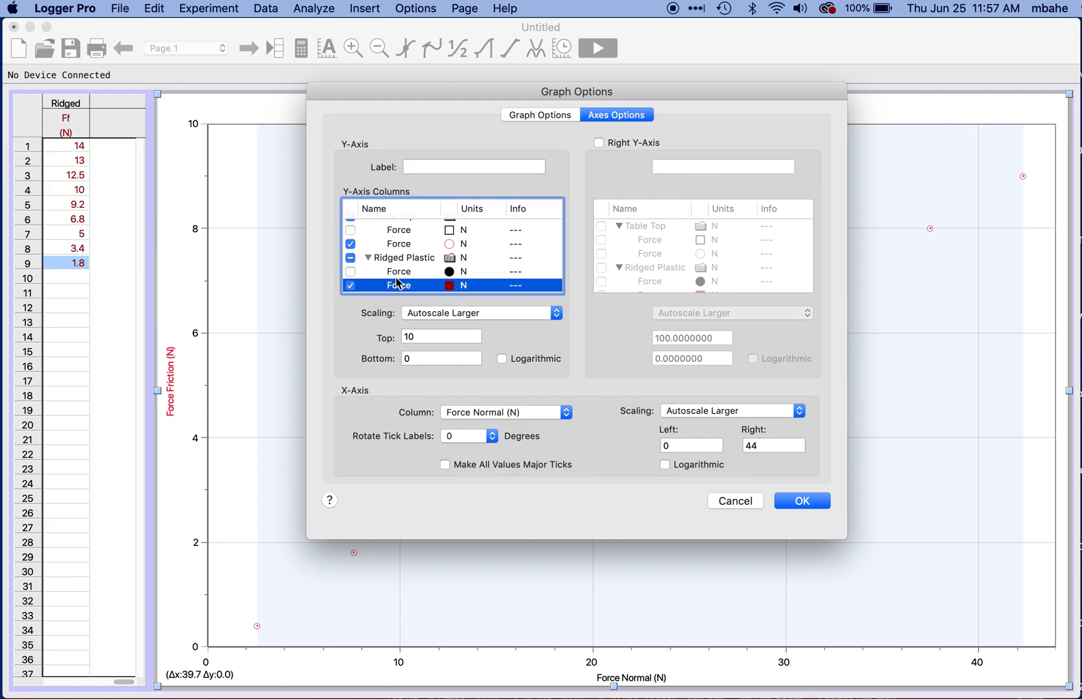
left_click(802, 501)
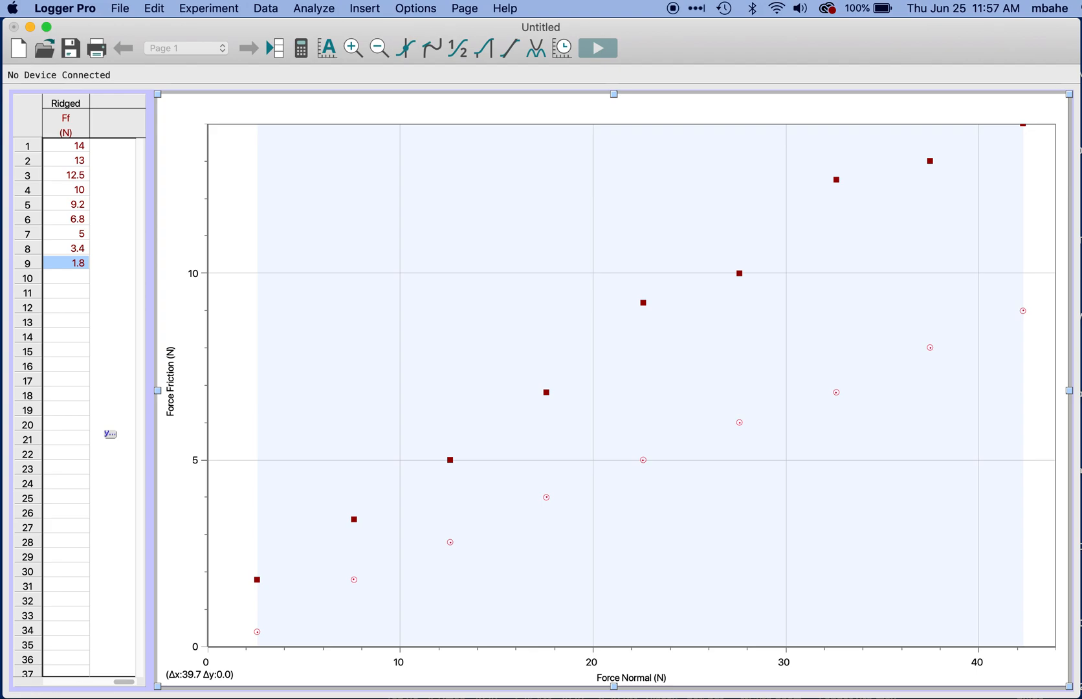
Step: Format the Table Top Ff column's point symbols as blue filled triangles
left_click(67, 513)
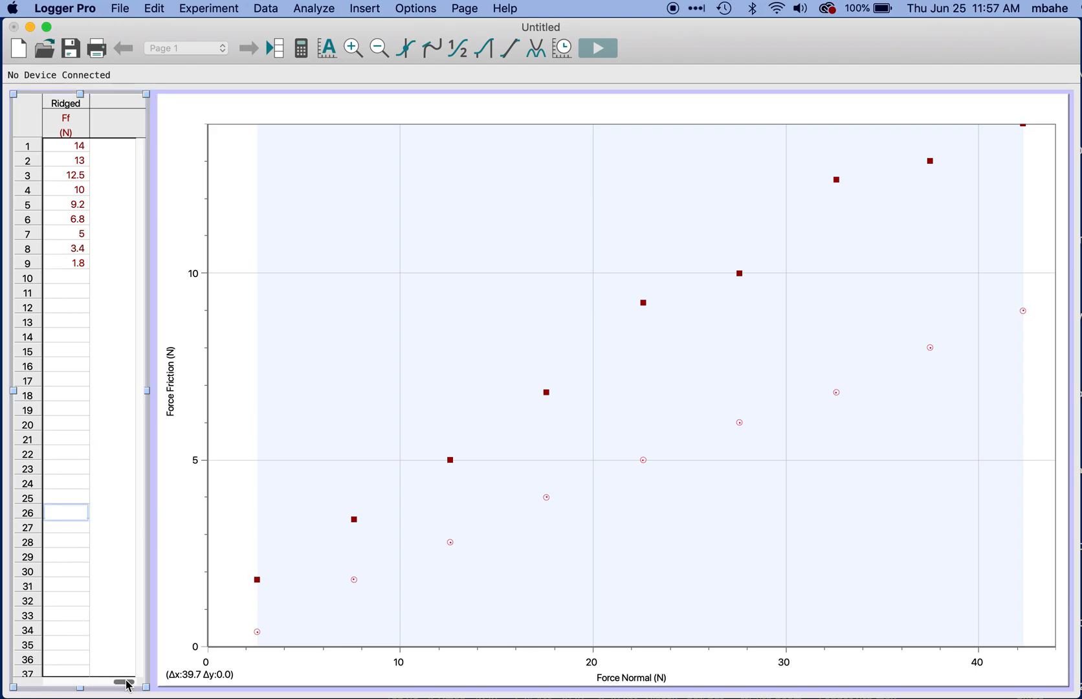
left_click_drag(123, 682, 78, 683)
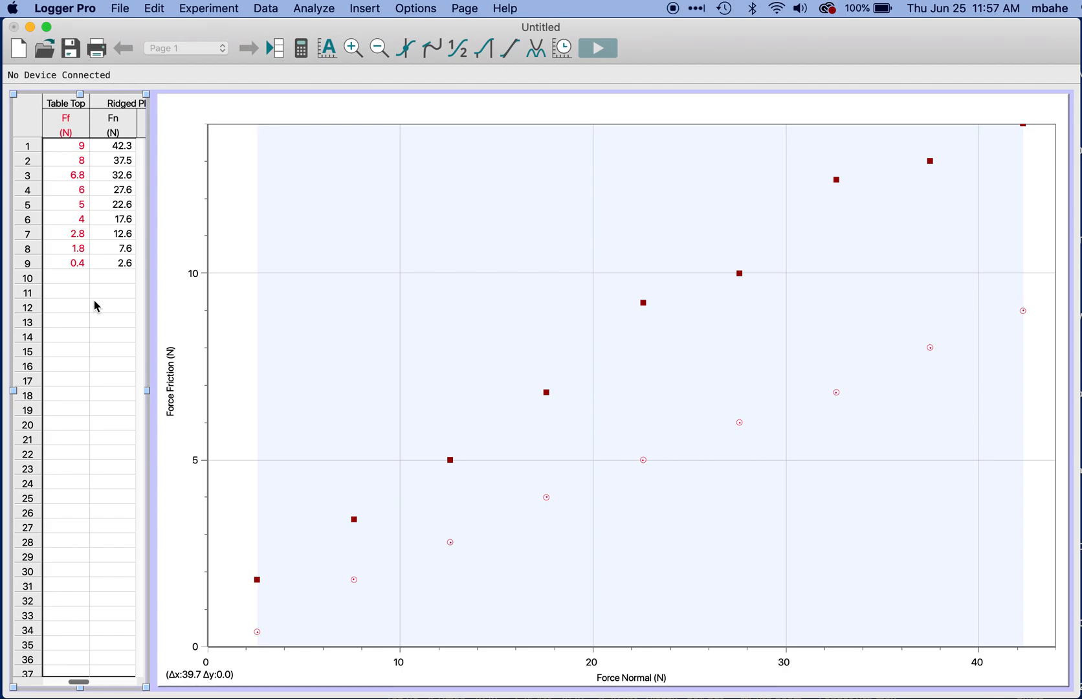
double_click(68, 127)
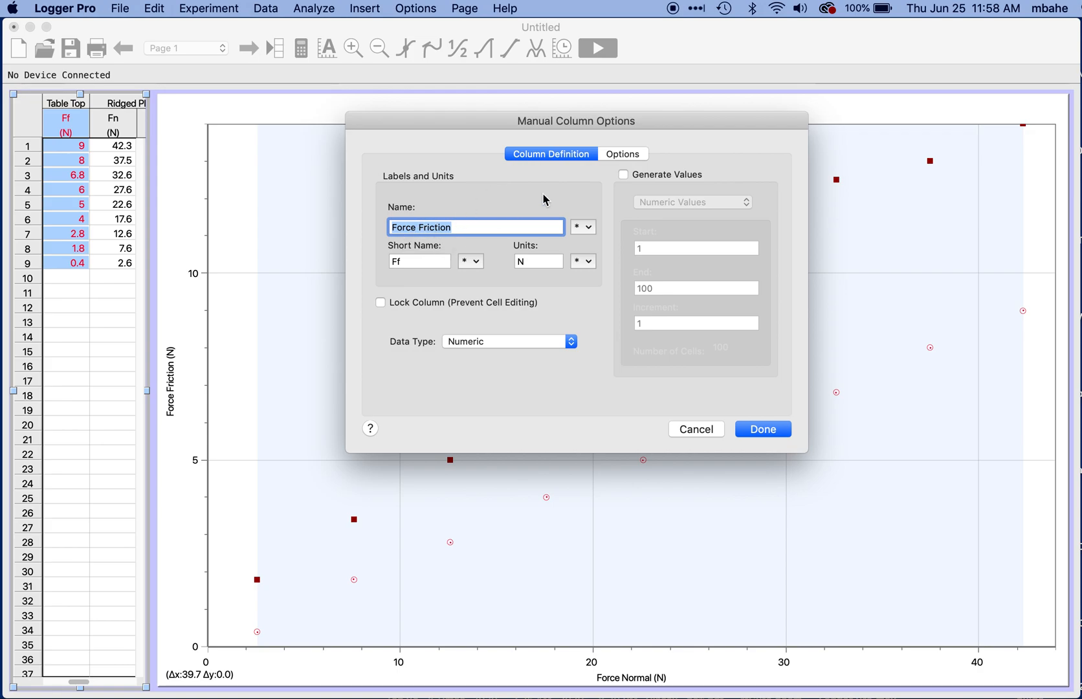
left_click(624, 155)
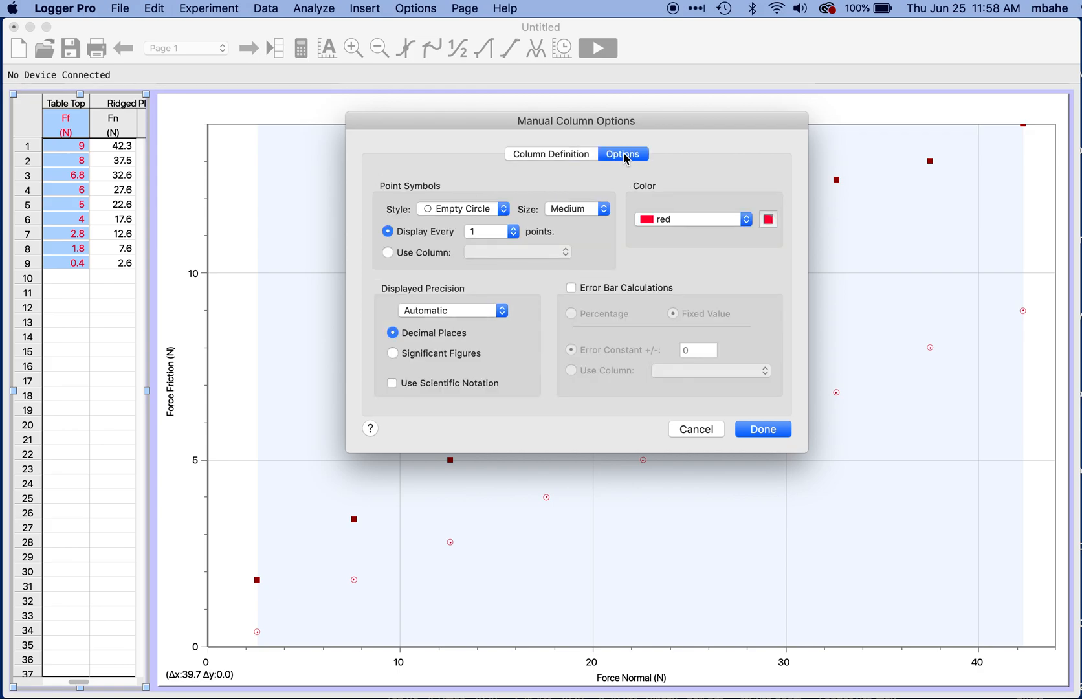
left_click(745, 220)
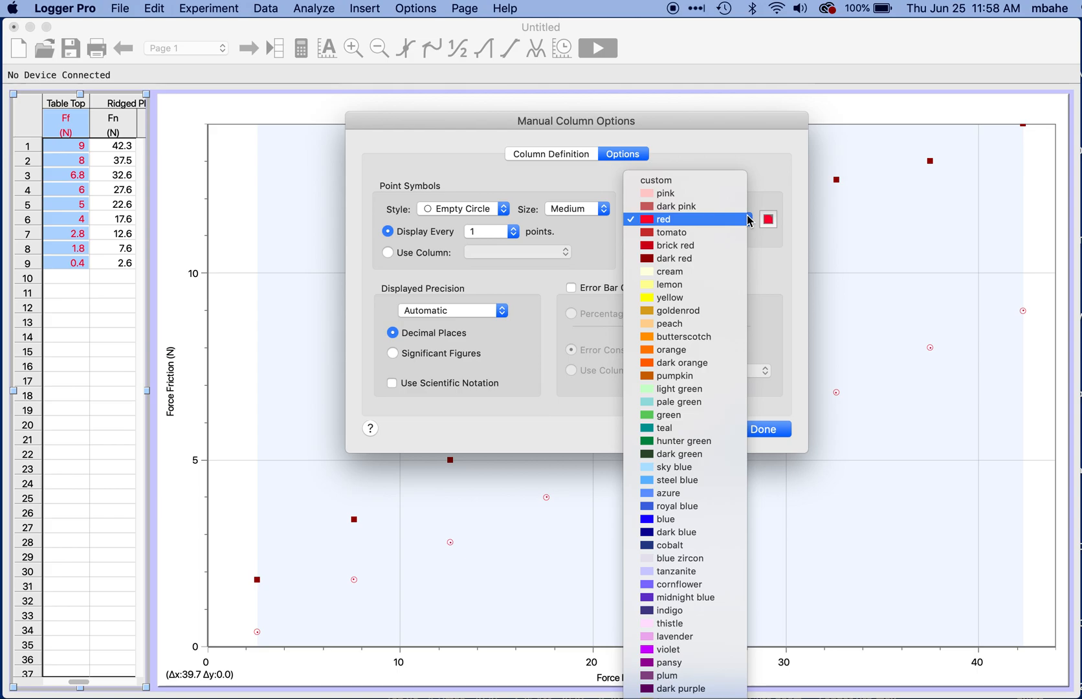
left_click(670, 525)
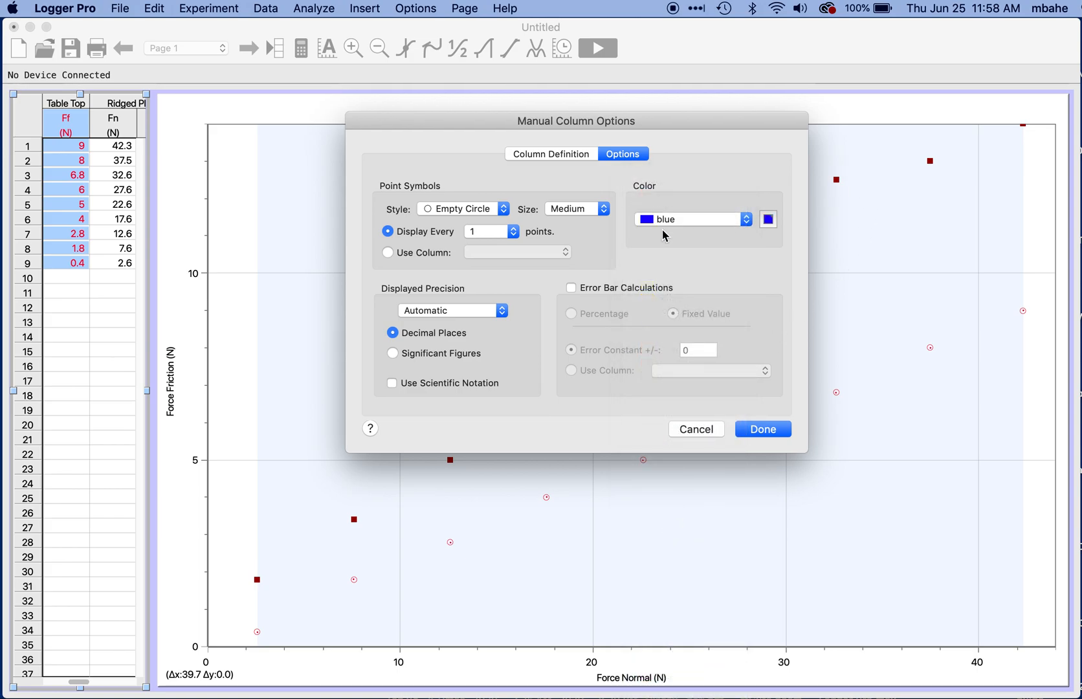
left_click(504, 209)
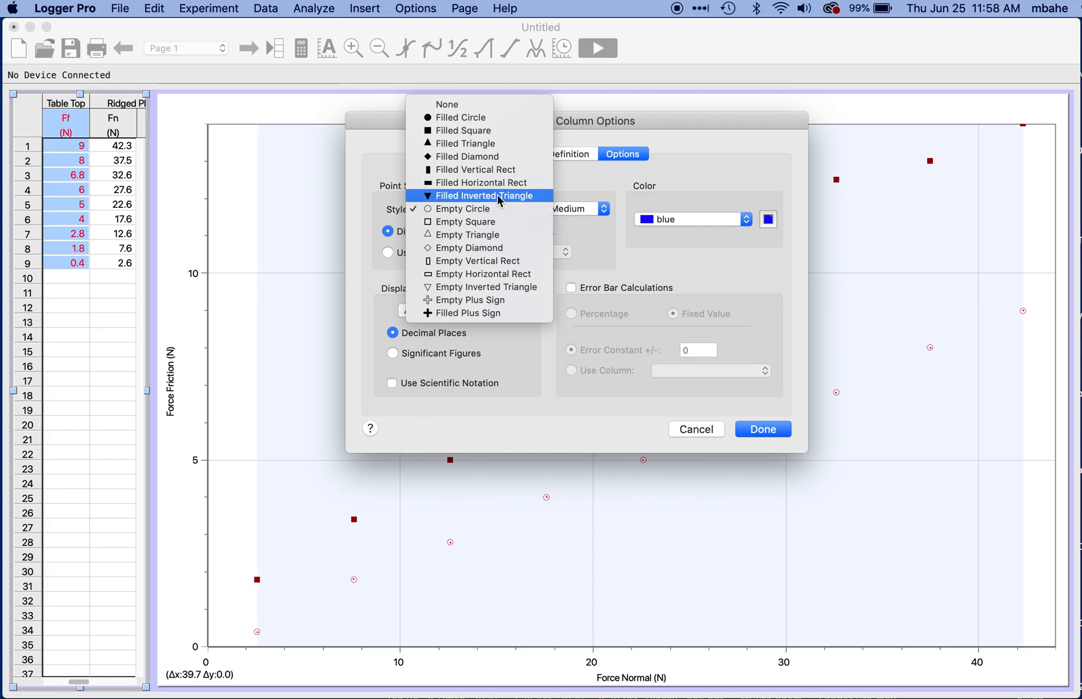
left_click(484, 146)
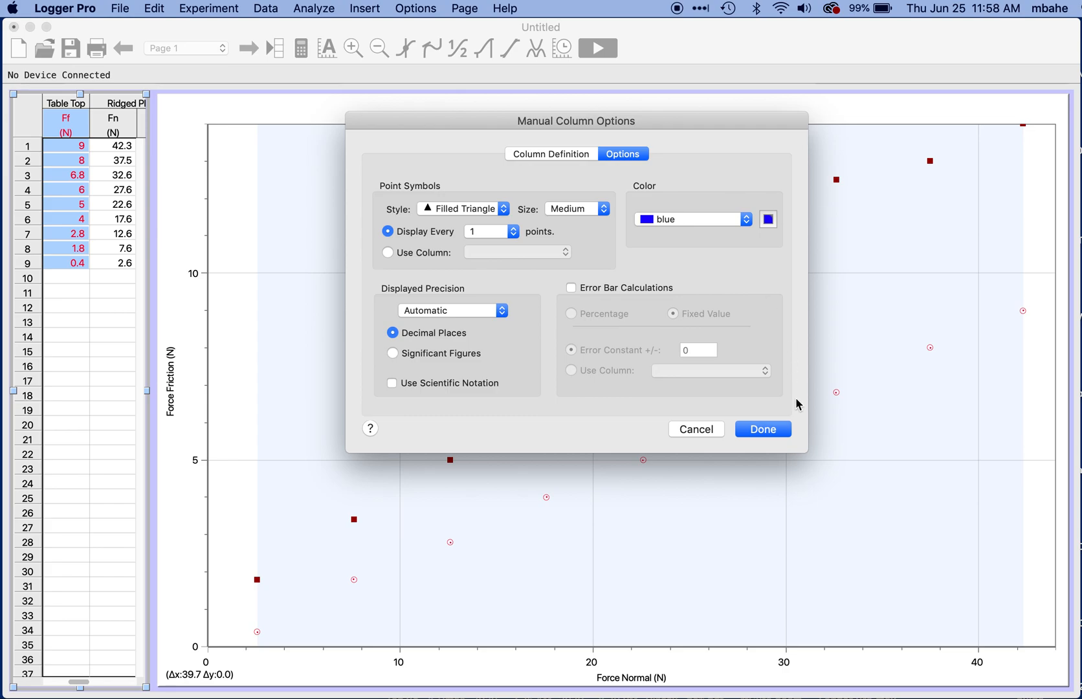
left_click(764, 429)
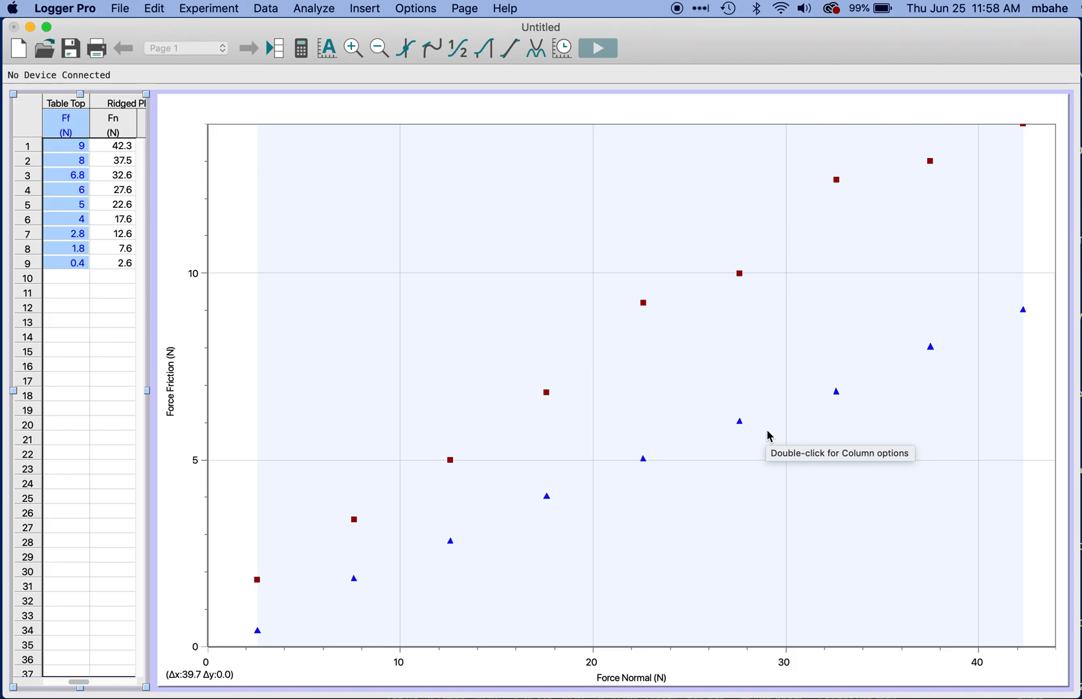
Step: Title the graph "The Effect of Normal Force on the Force of Friction" and turn on its legend
double_click(727, 110)
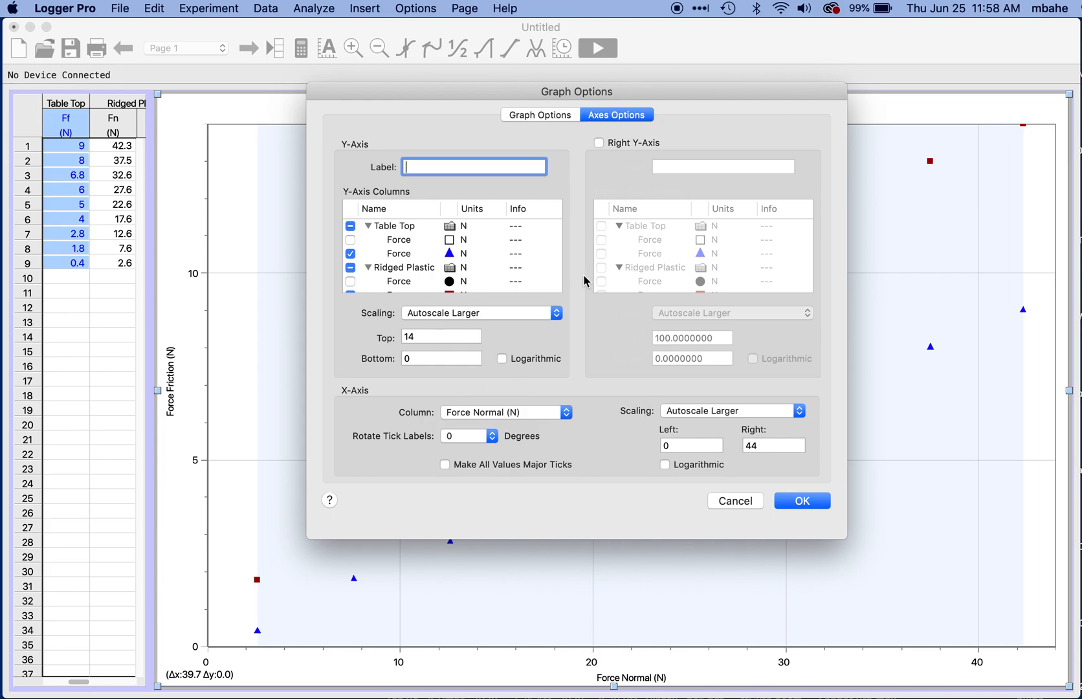
left_click(553, 119)
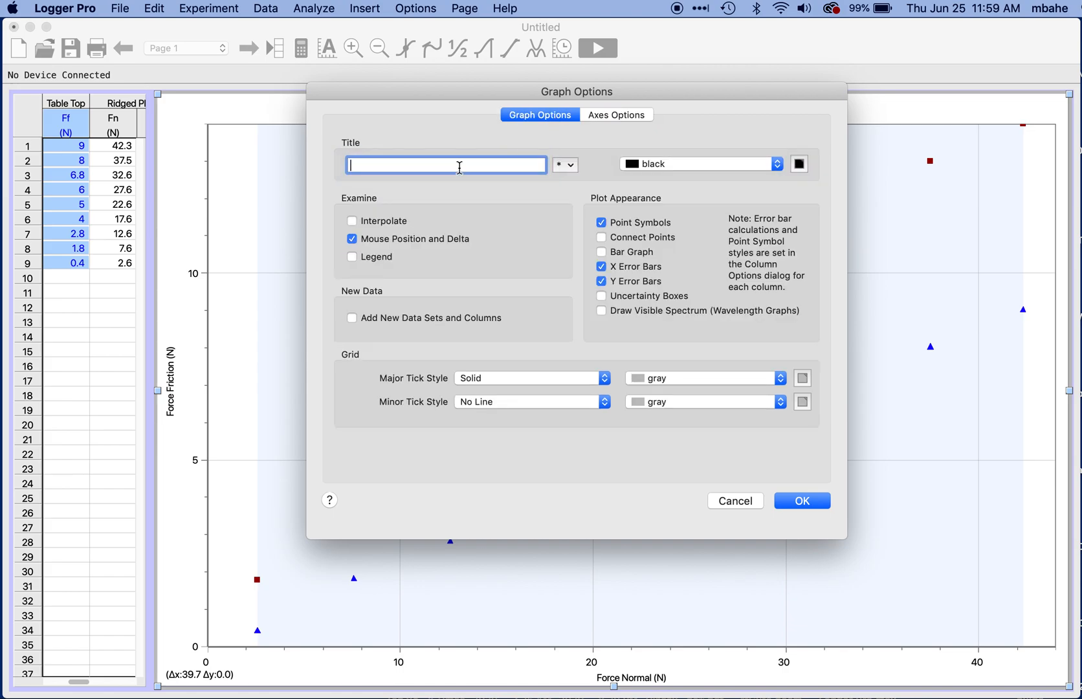
type("The Effect of Normal Force")
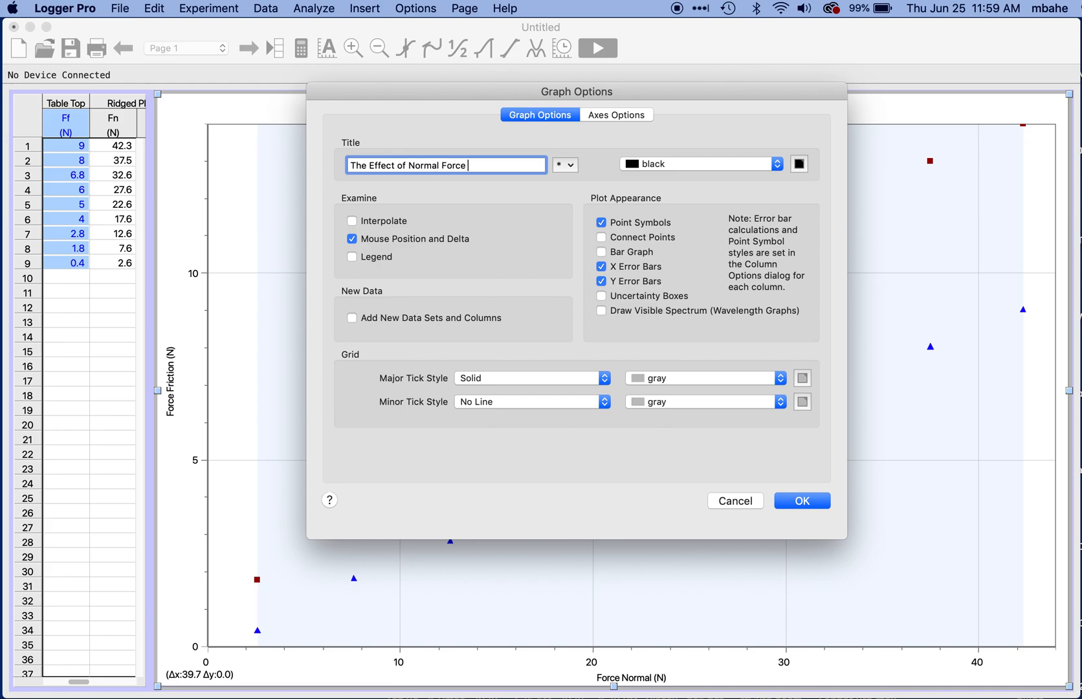
type(" on the Force of Friction")
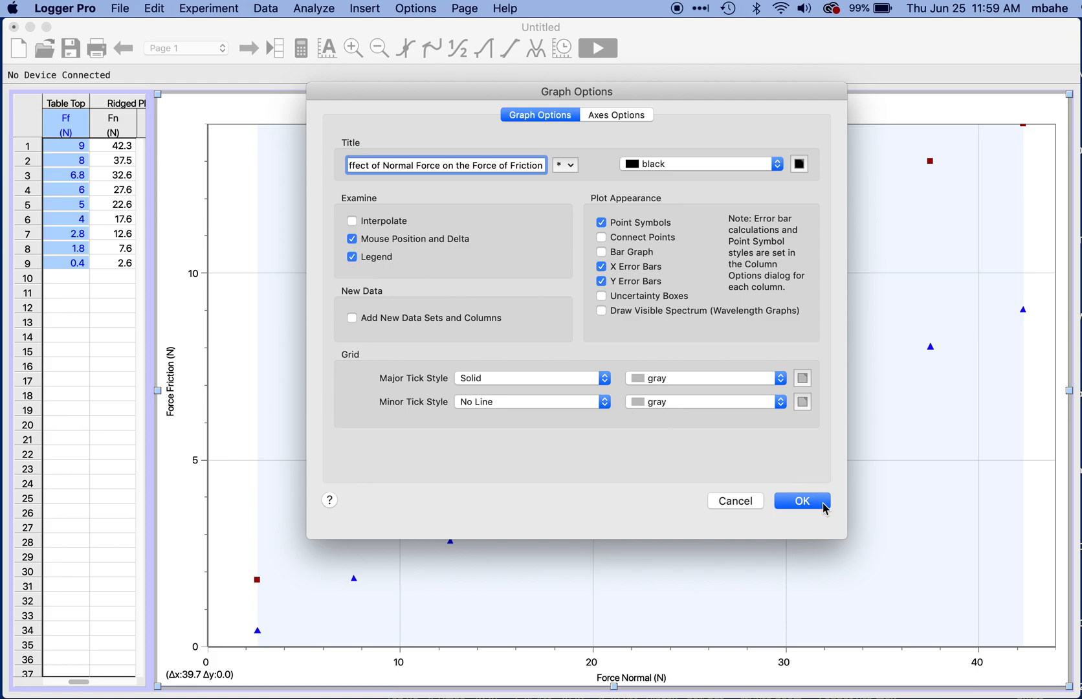
left_click(802, 500)
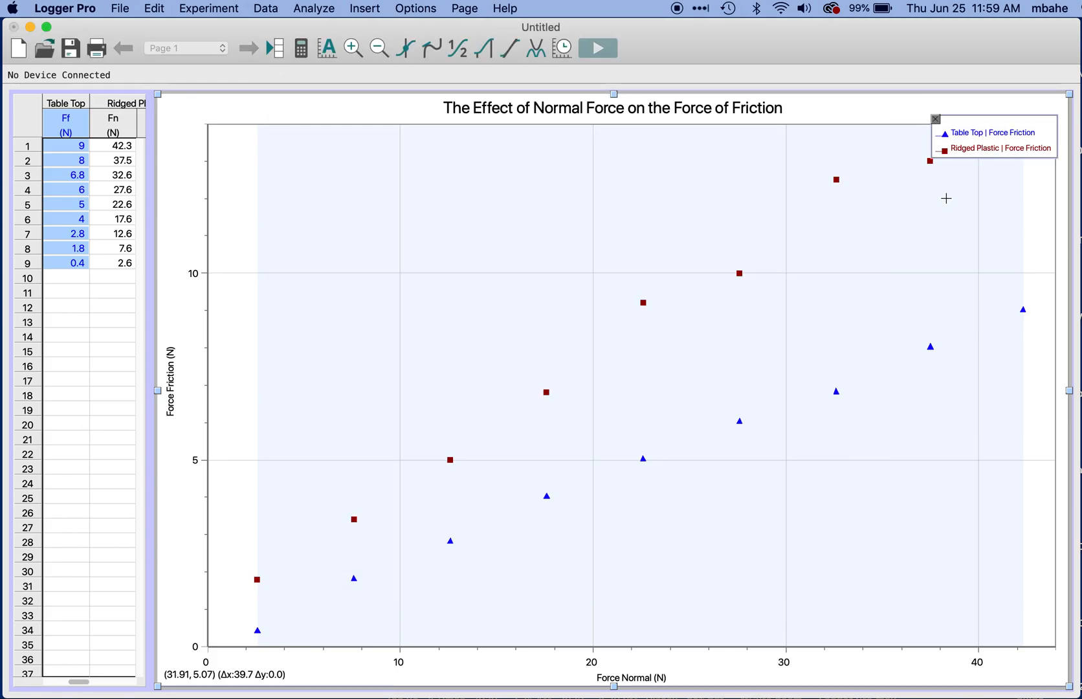
Step: Set the legend's font size to 16 and place the legend in the empty lower-right area of the graph, below the Table Top points
left_click_drag(1001, 137, 971, 507)
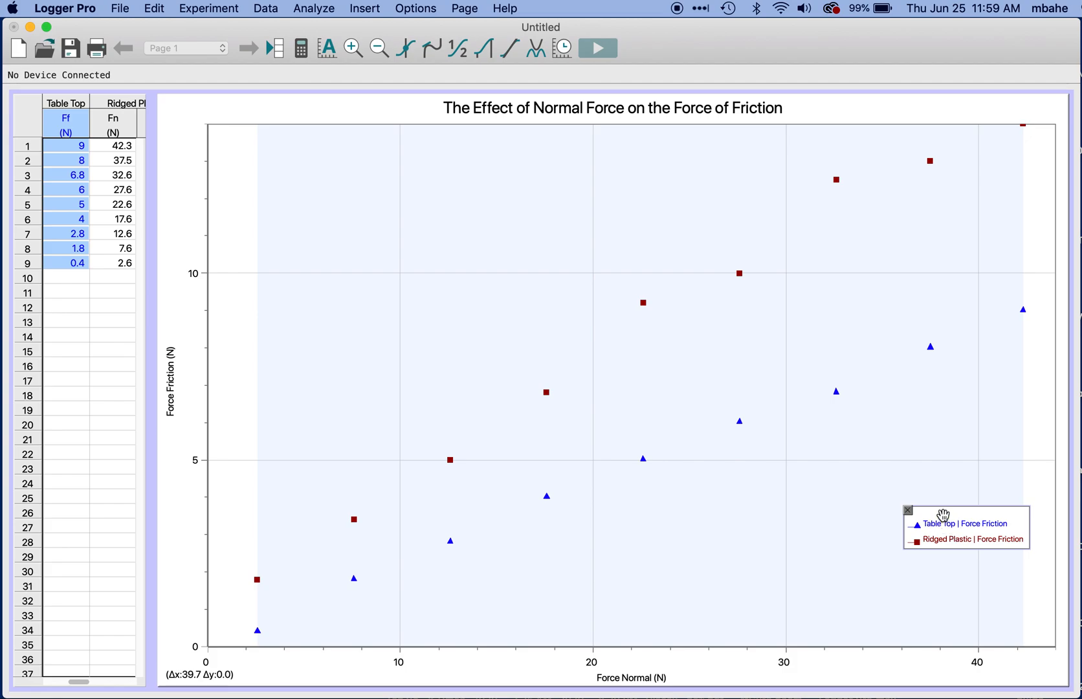
double_click(945, 521)
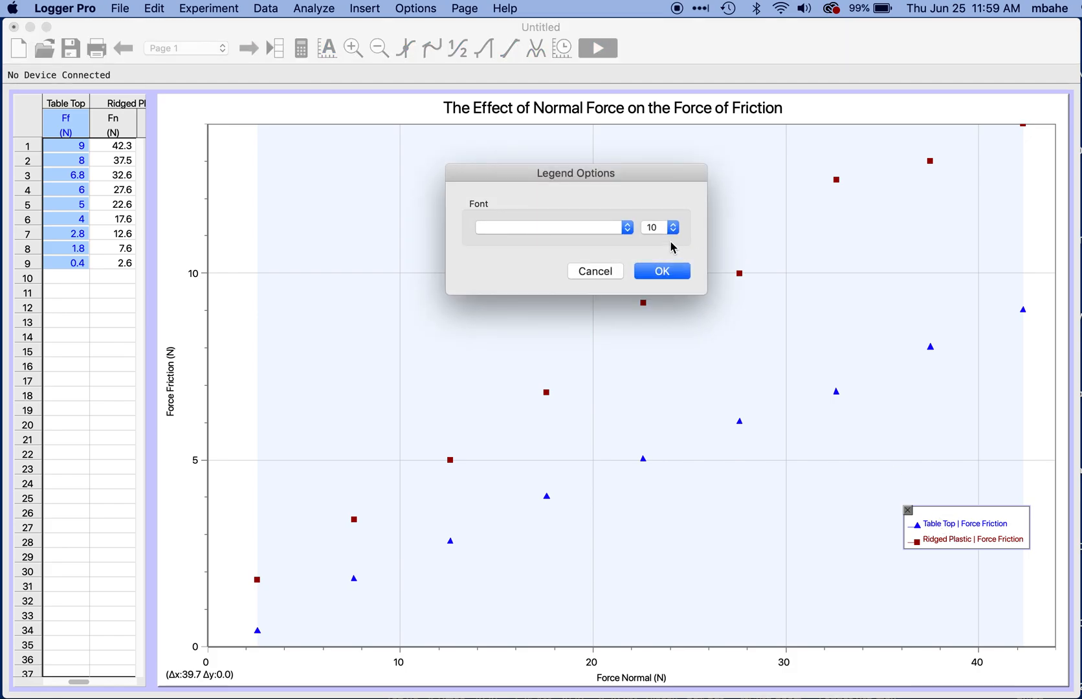
left_click(673, 228)
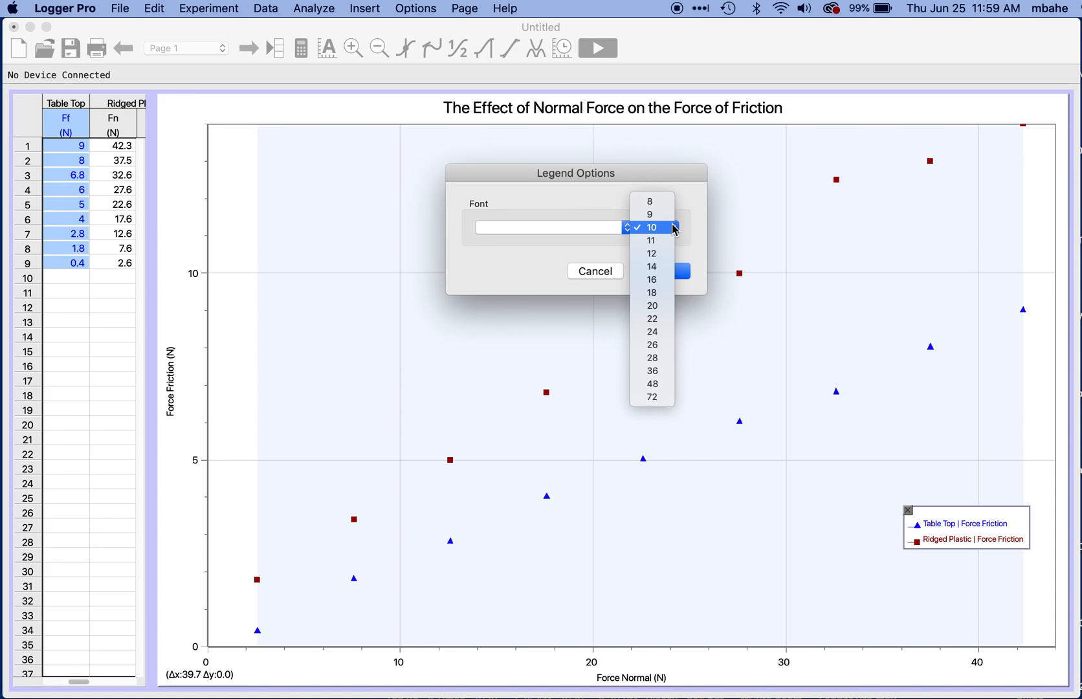
left_click(664, 279)
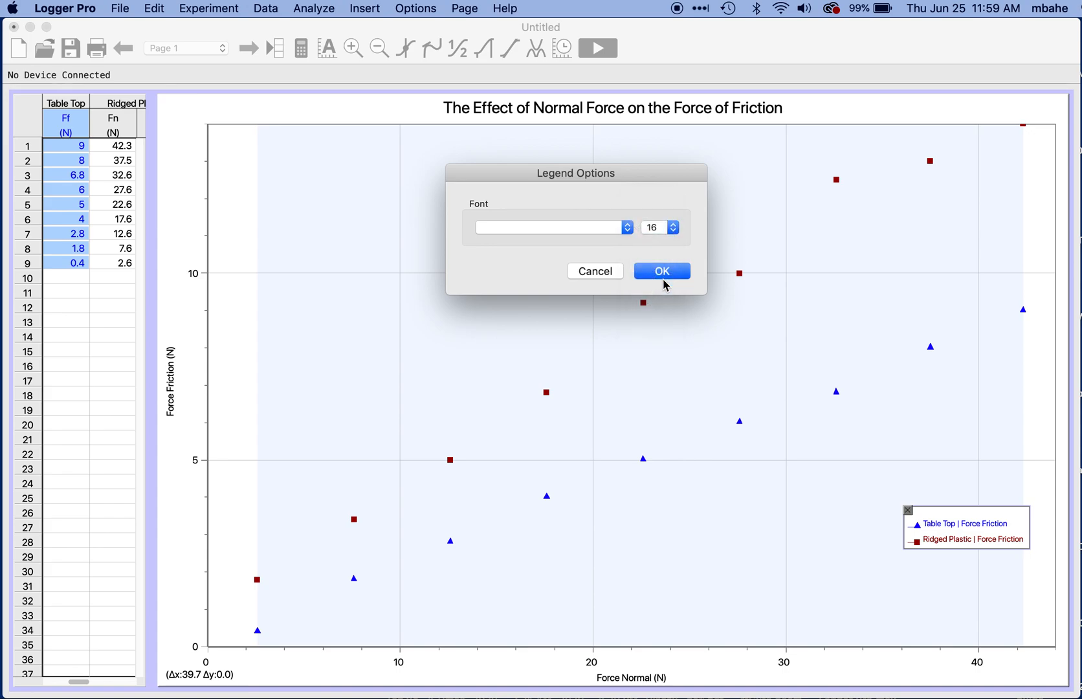
left_click(666, 272)
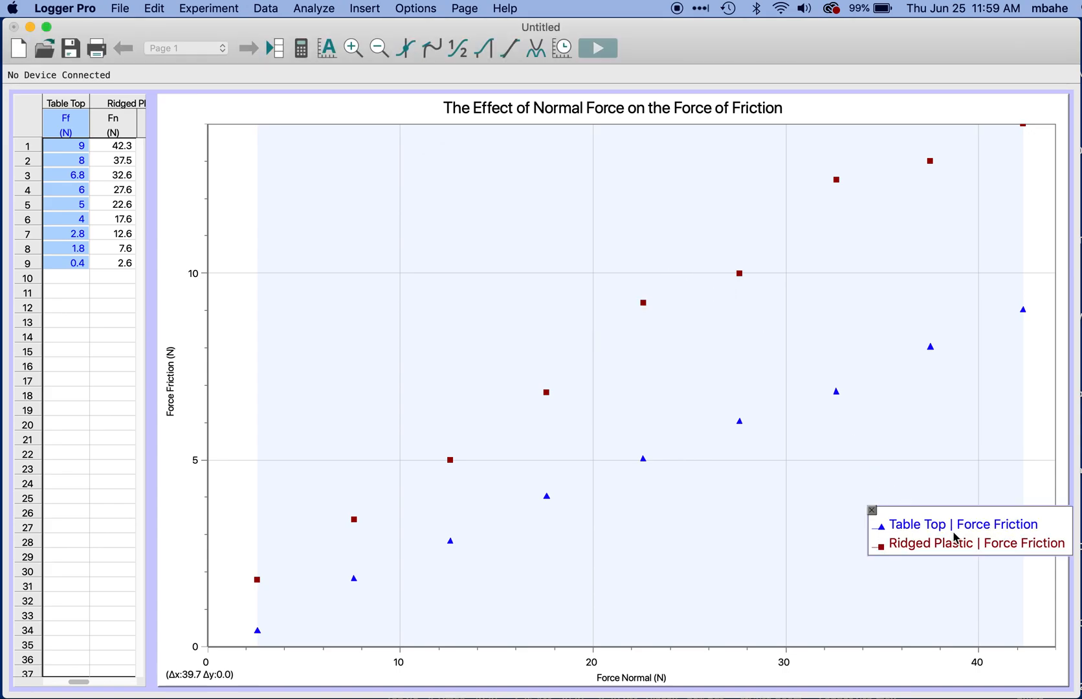
left_click_drag(958, 505, 868, 558)
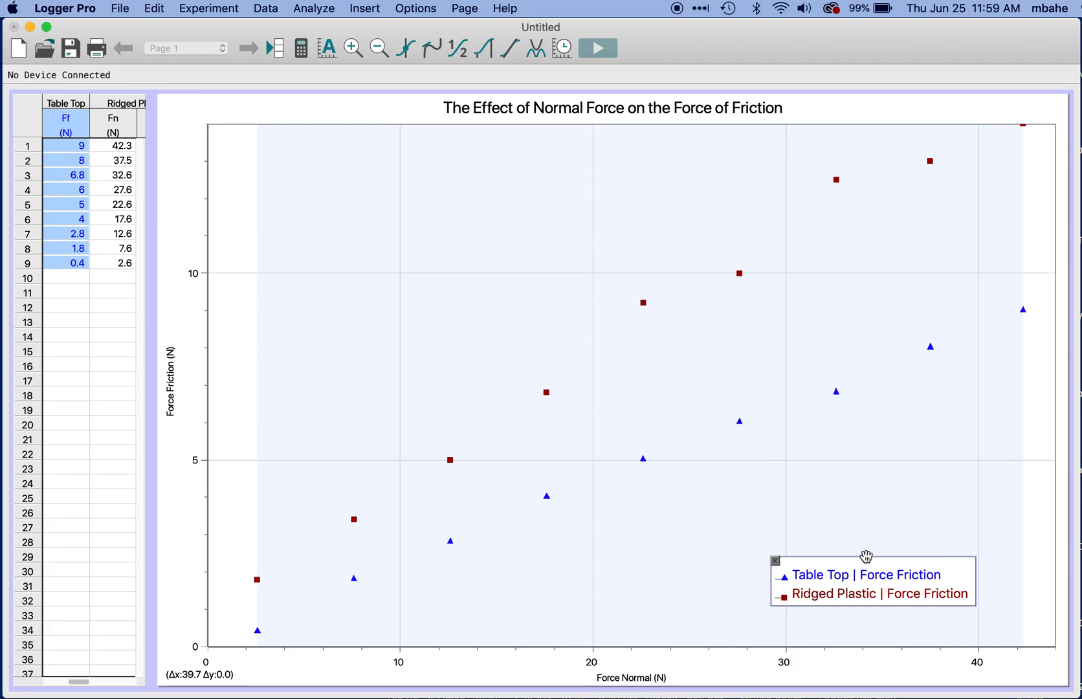
left_click_drag(865, 556, 901, 556)
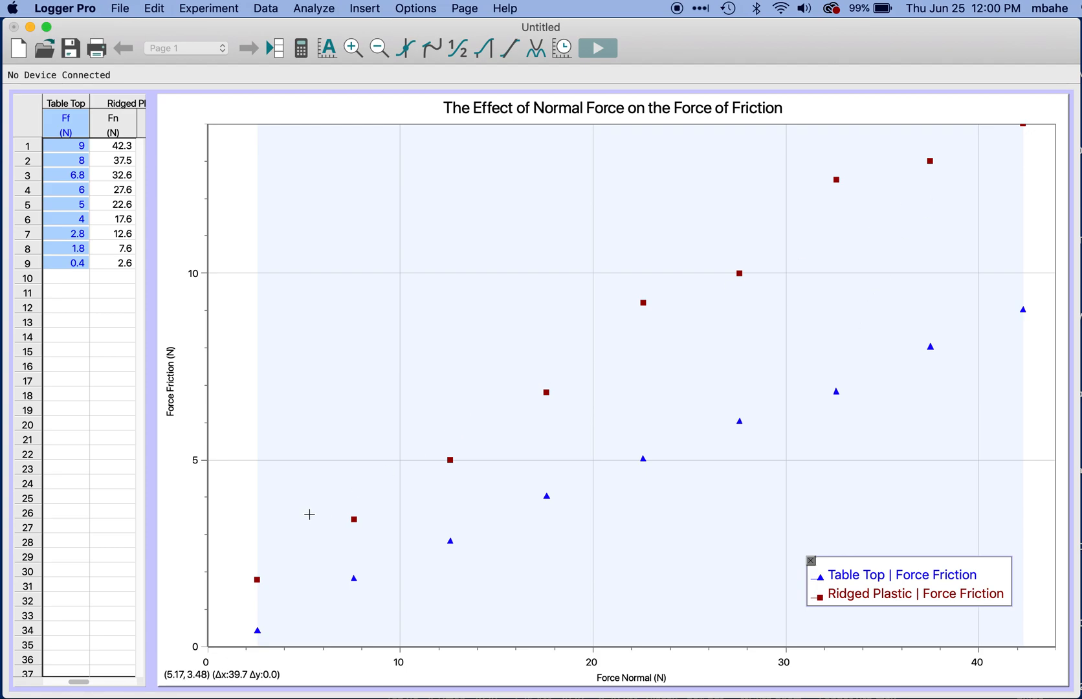
Step: Add linear fits to both Force Friction data sets and place the Ridged Plastic box above its line and the Table Top box below its line
left_click(511, 52)
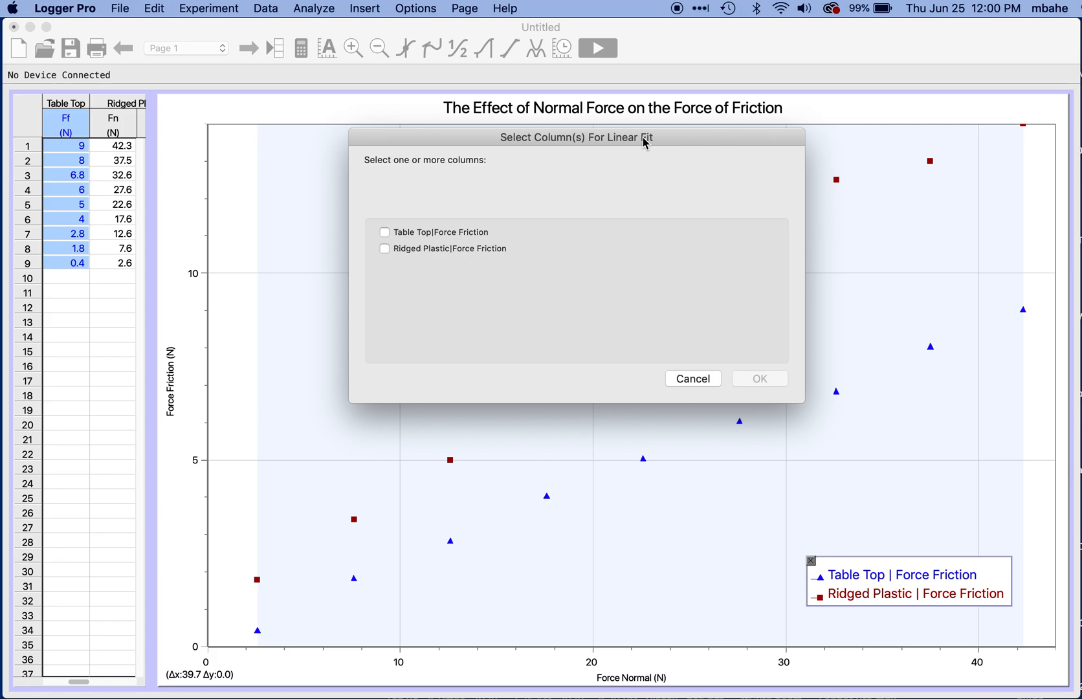
left_click(385, 233)
left_click(384, 249)
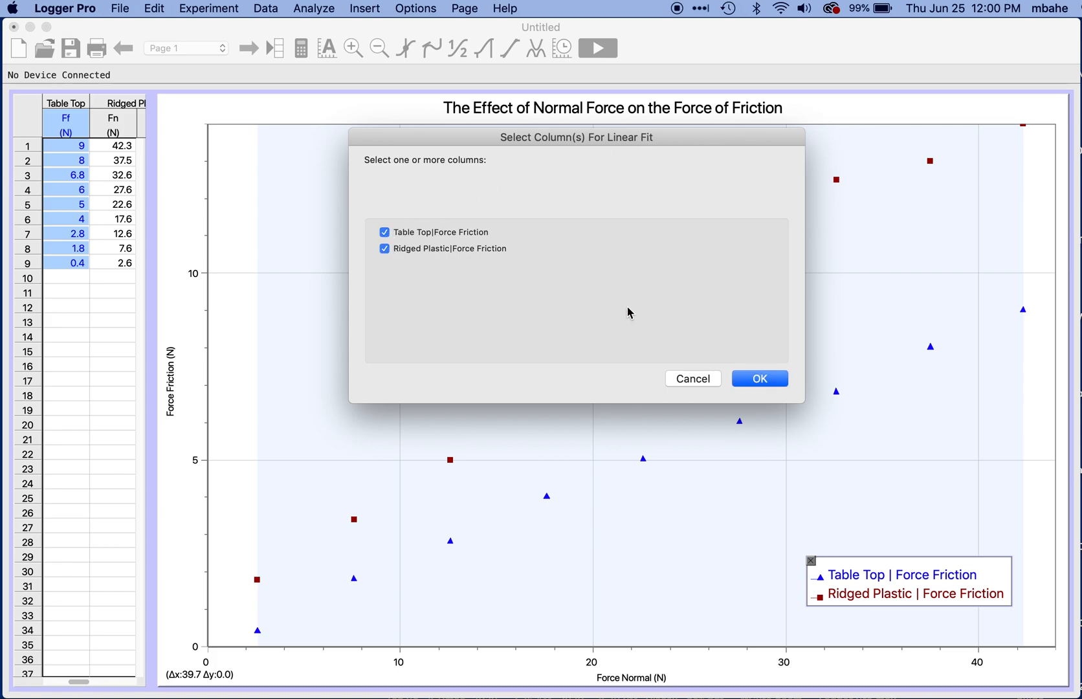
left_click(770, 385)
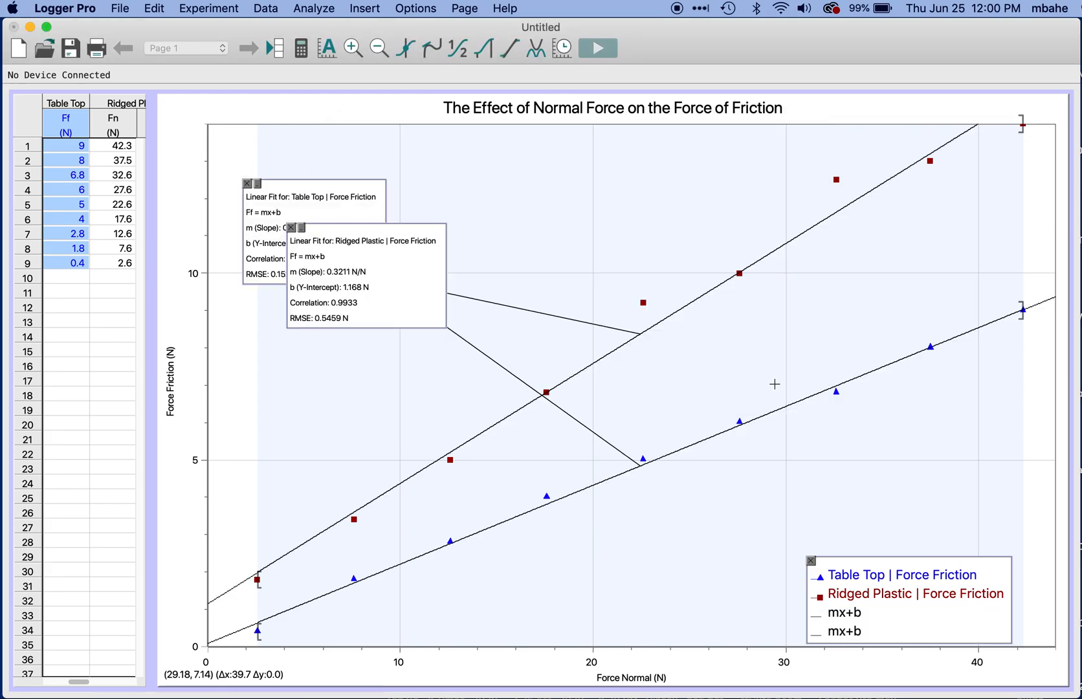
left_click_drag(399, 268, 636, 190)
left_click_drag(350, 215, 710, 562)
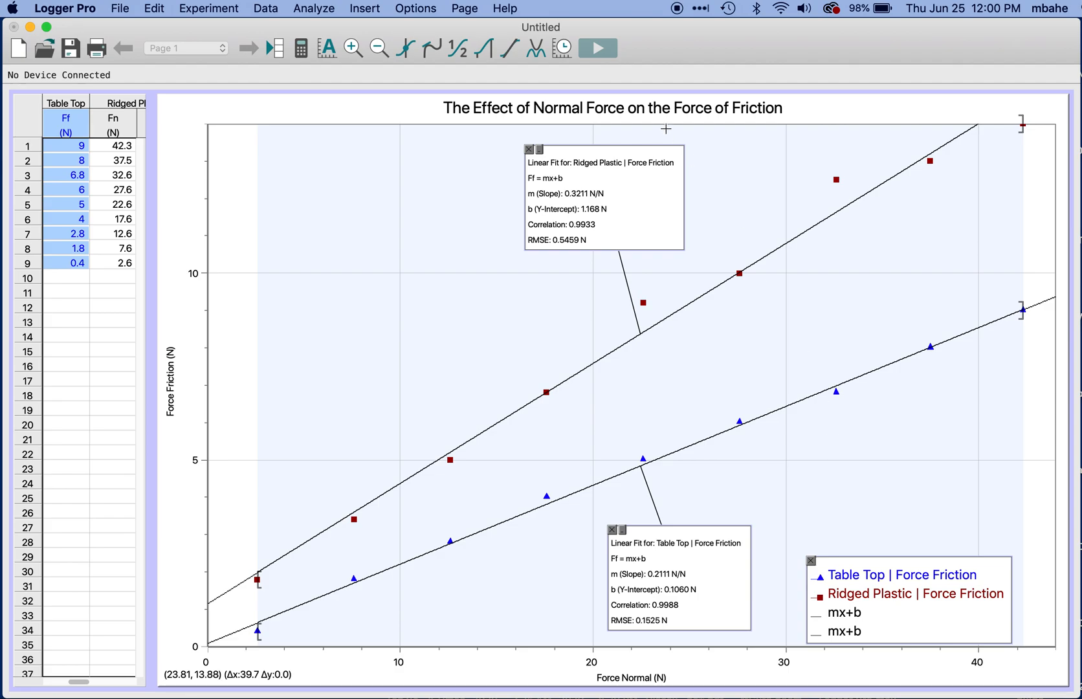
Step: Set the page orientation to landscape for printing
left_click(125, 12)
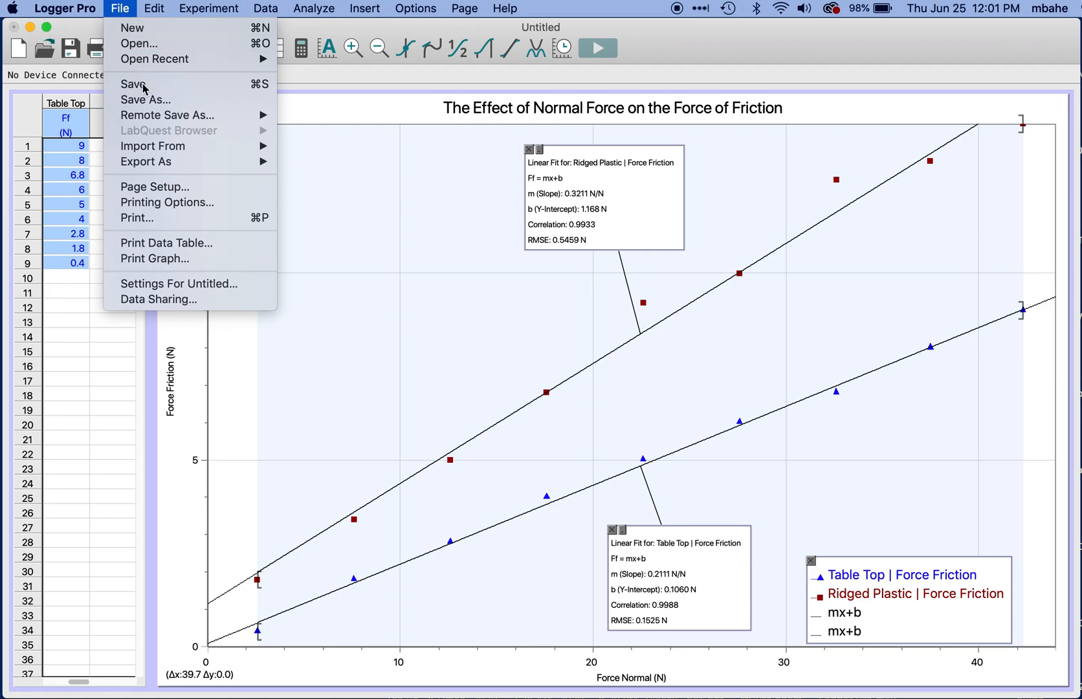
left_click(143, 190)
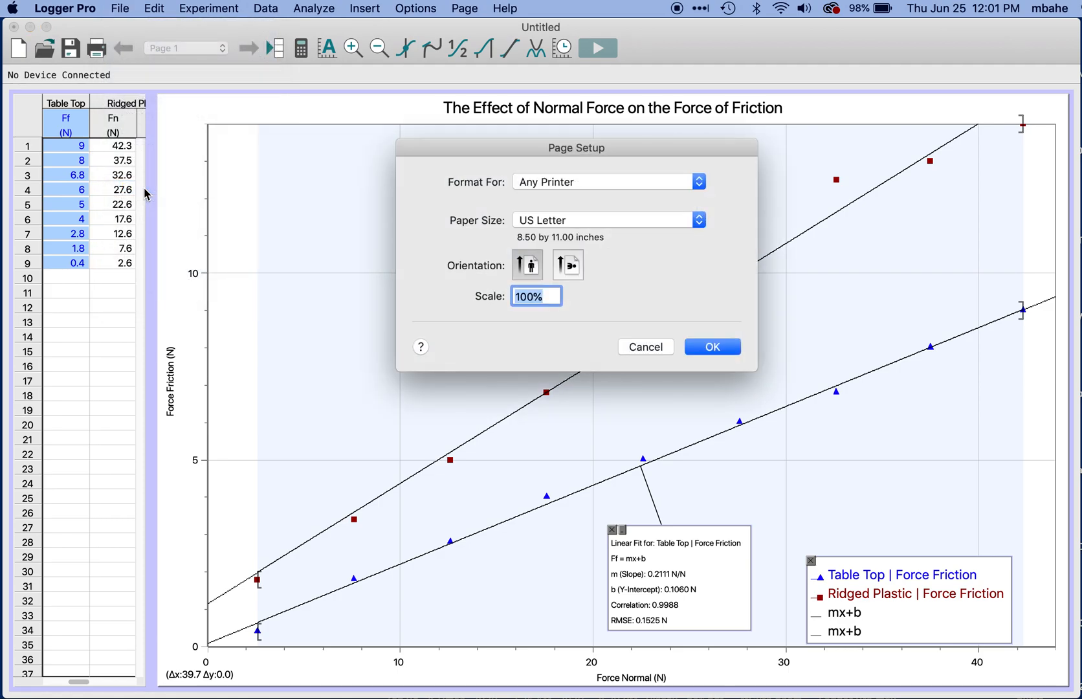
left_click(569, 265)
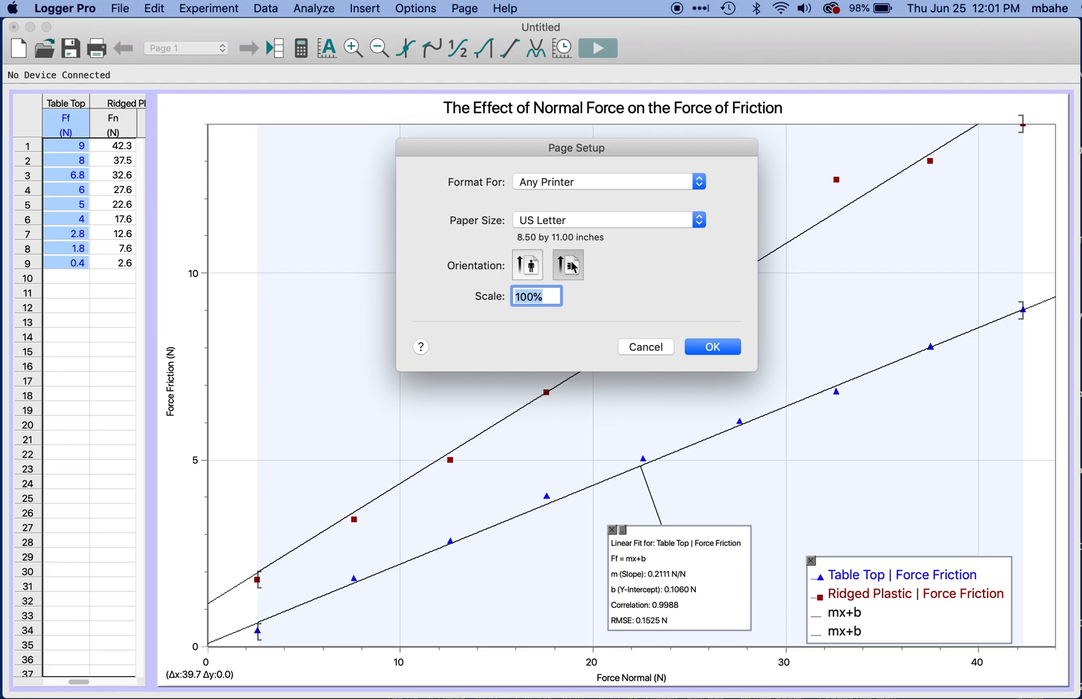
left_click(703, 346)
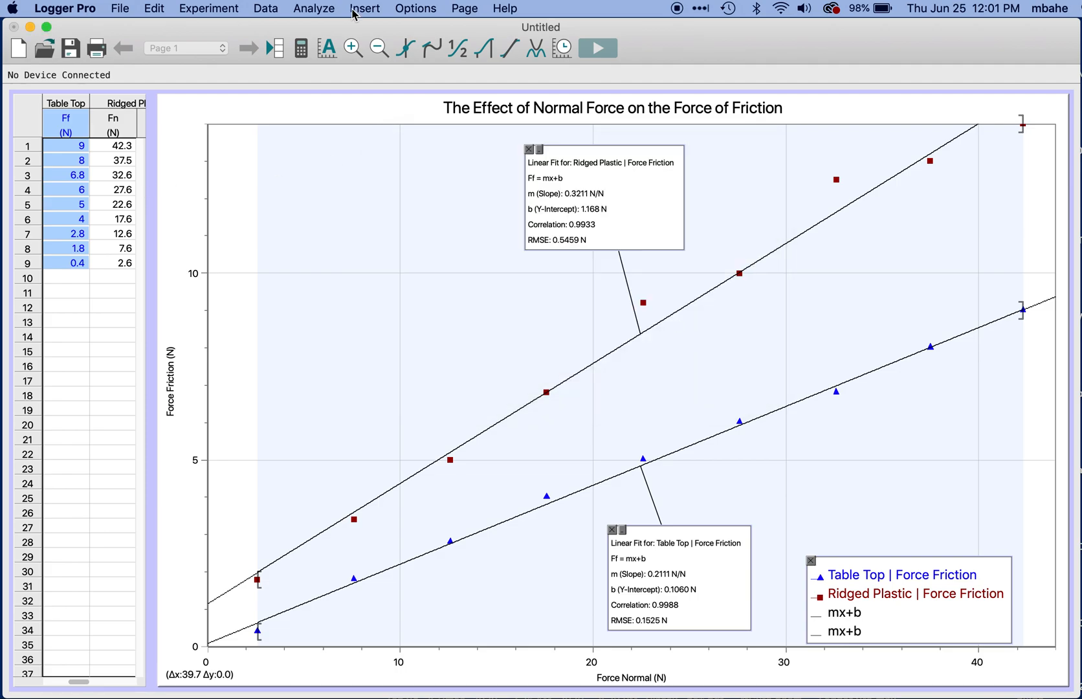
Step: Set the graph printout's footer name to the surname followed by "Two Graph", preview the printout, and cancel printing
left_click(121, 9)
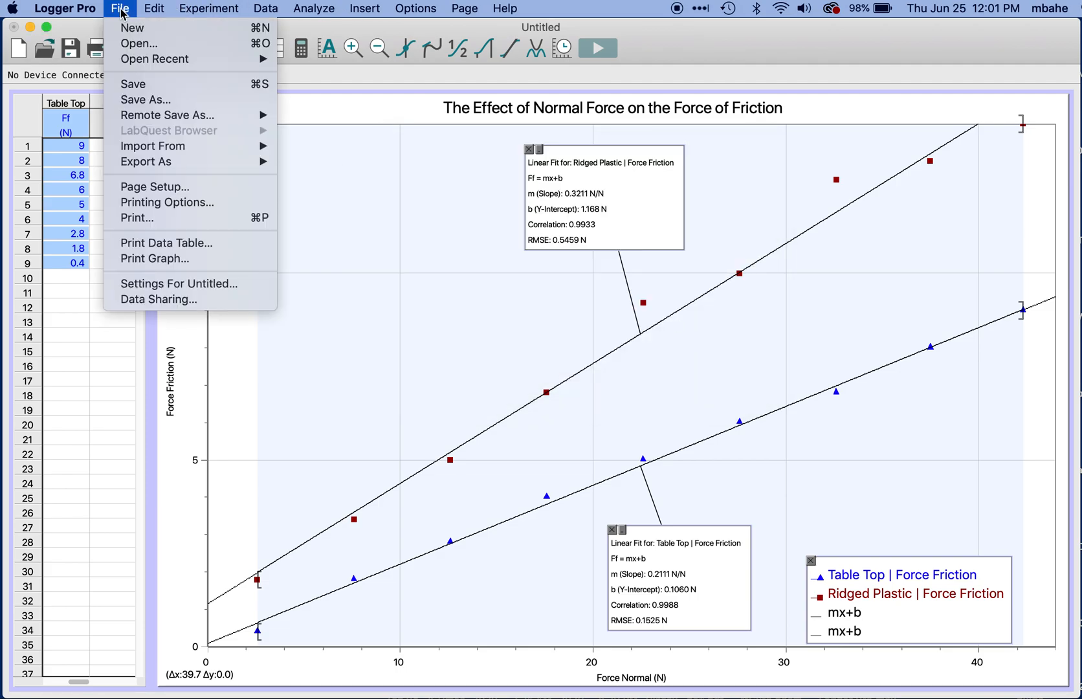
left_click(166, 260)
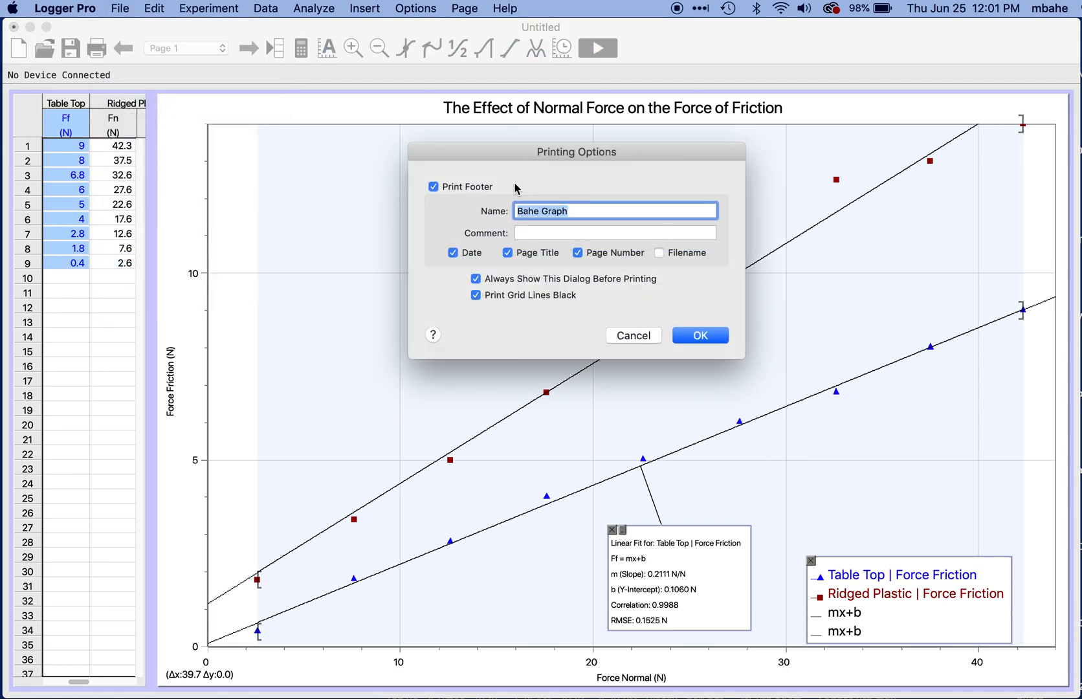
mouse_move(567, 213)
left_mouse_down()
mouse_move(535, 213)
mouse_move(564, 213)
left_mouse_up()
type("Bahe Two Graph")
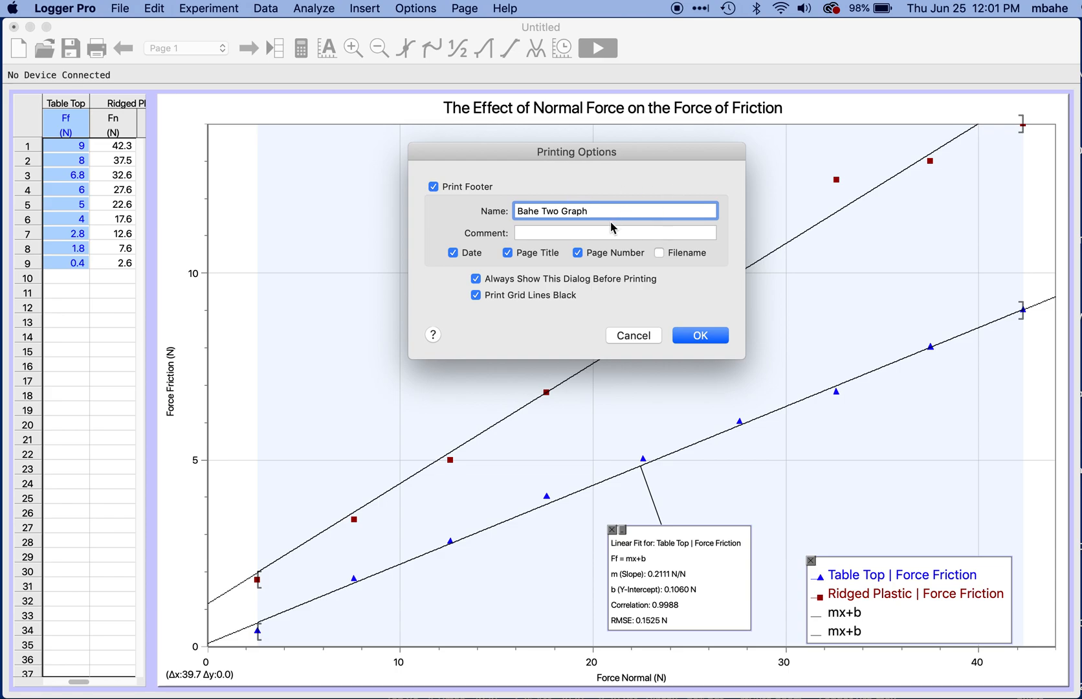
left_click(700, 336)
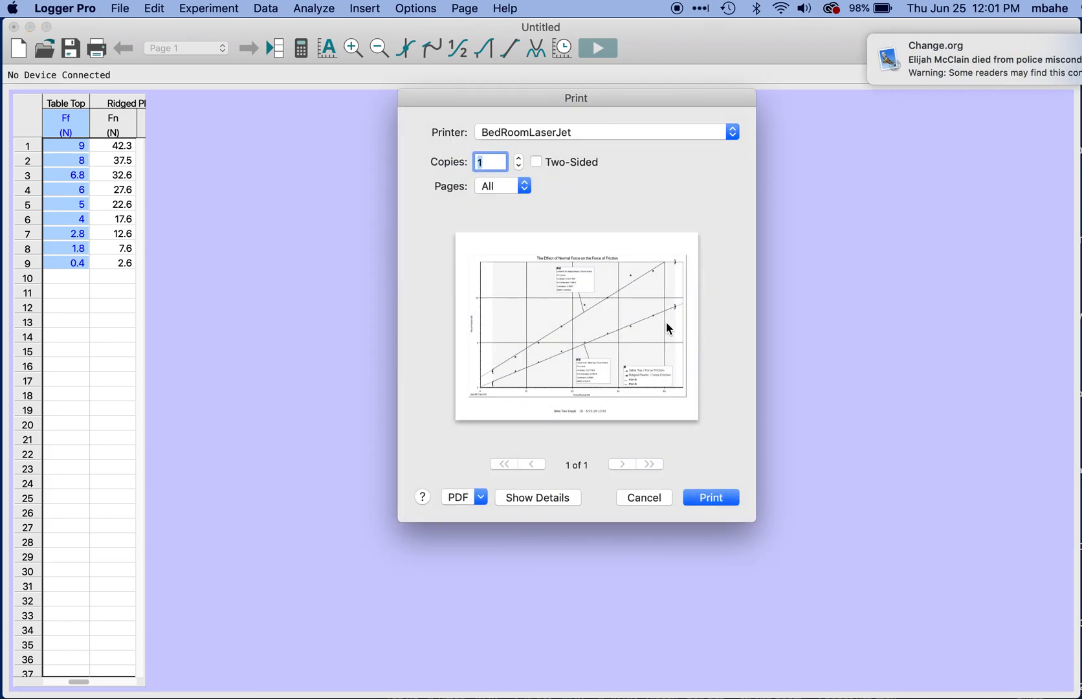
left_click(642, 497)
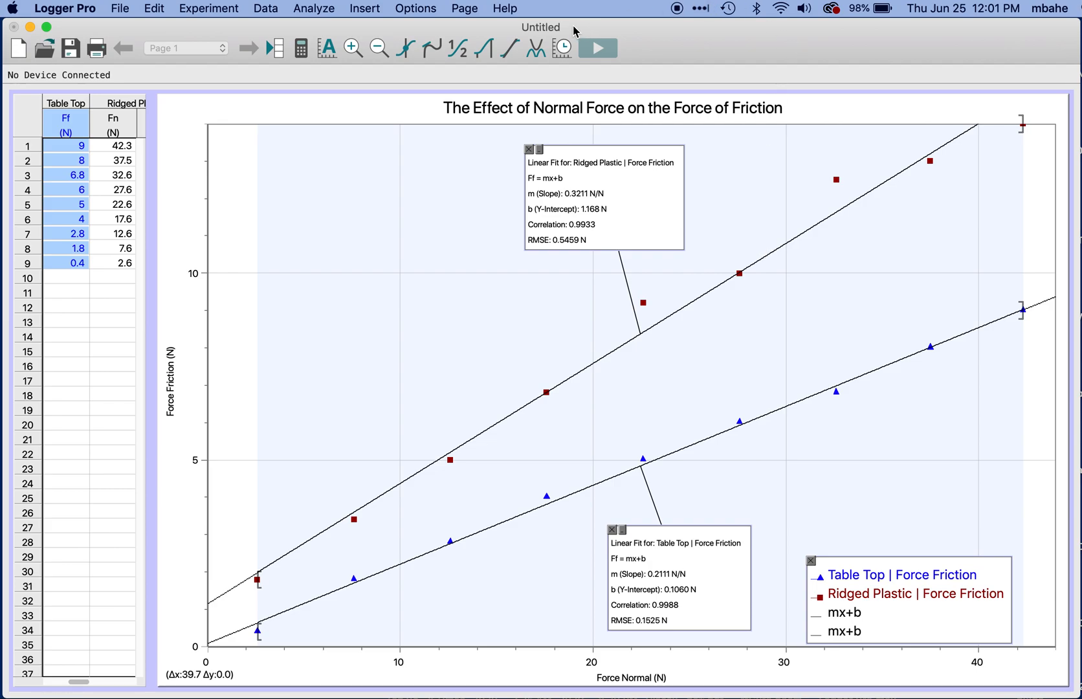
Step: Save the file to the Desktop as "Graph Friction"
mouse_move(696, 50)
left_mouse_down()
mouse_move(704, 43)
mouse_move(695, 44)
left_mouse_up()
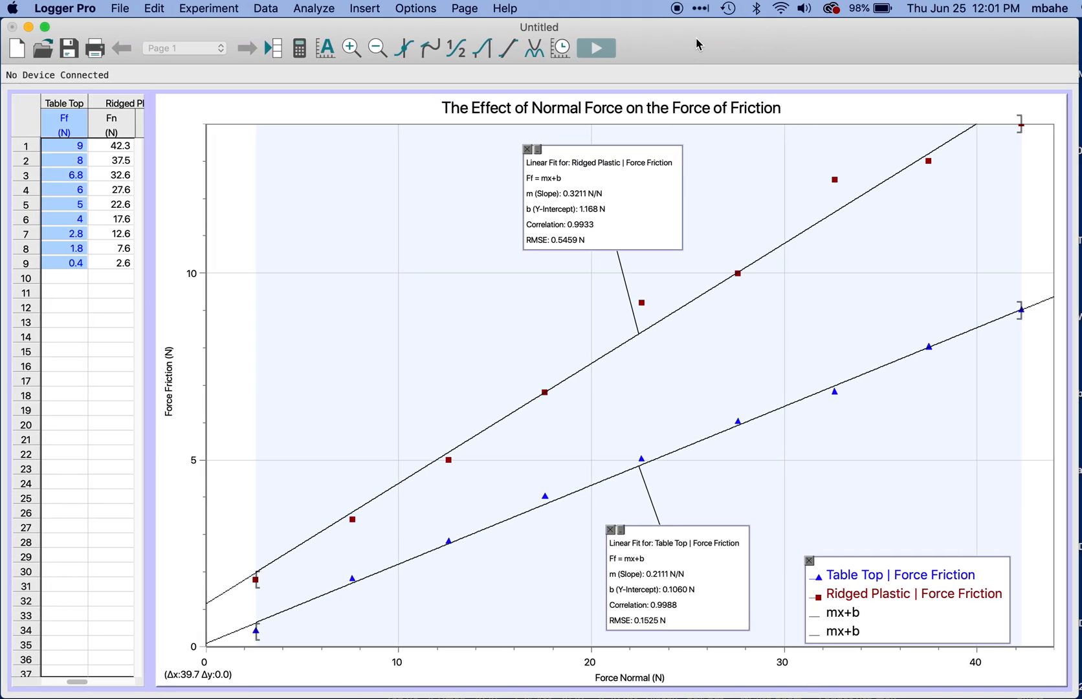
left_click(120, 9)
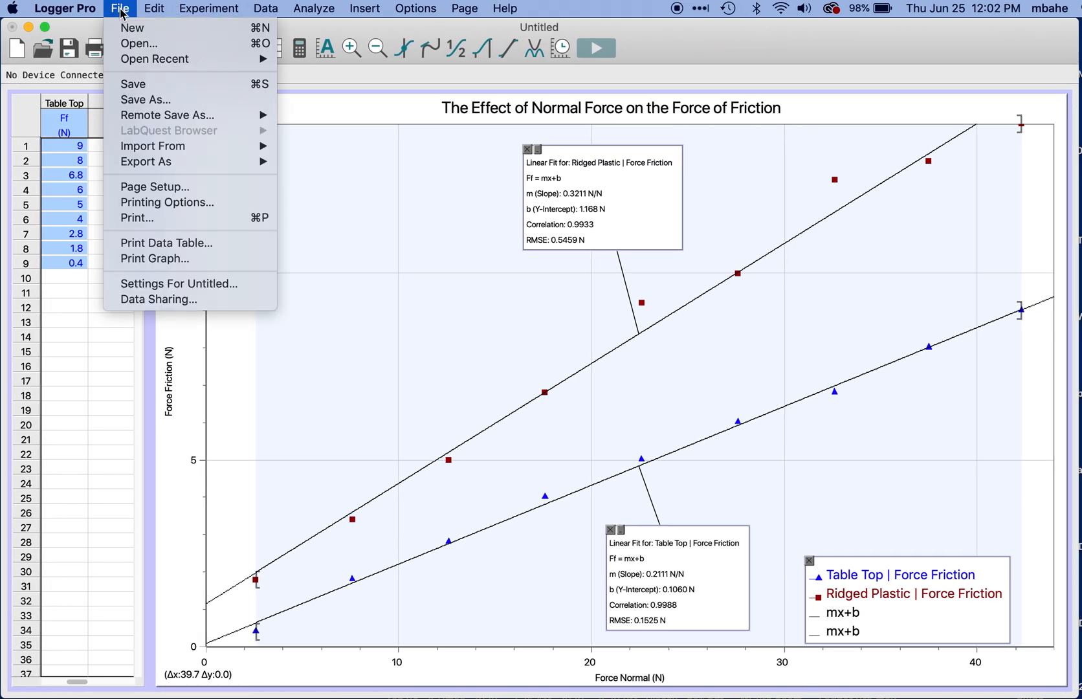
left_click(152, 100)
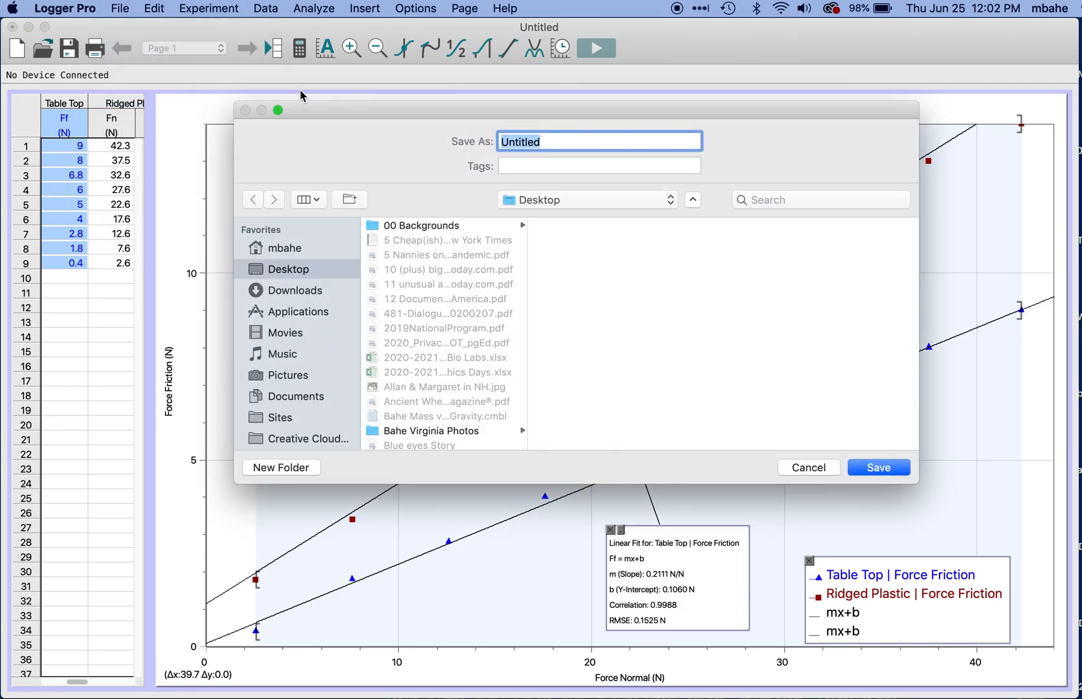
type("Graph Friction")
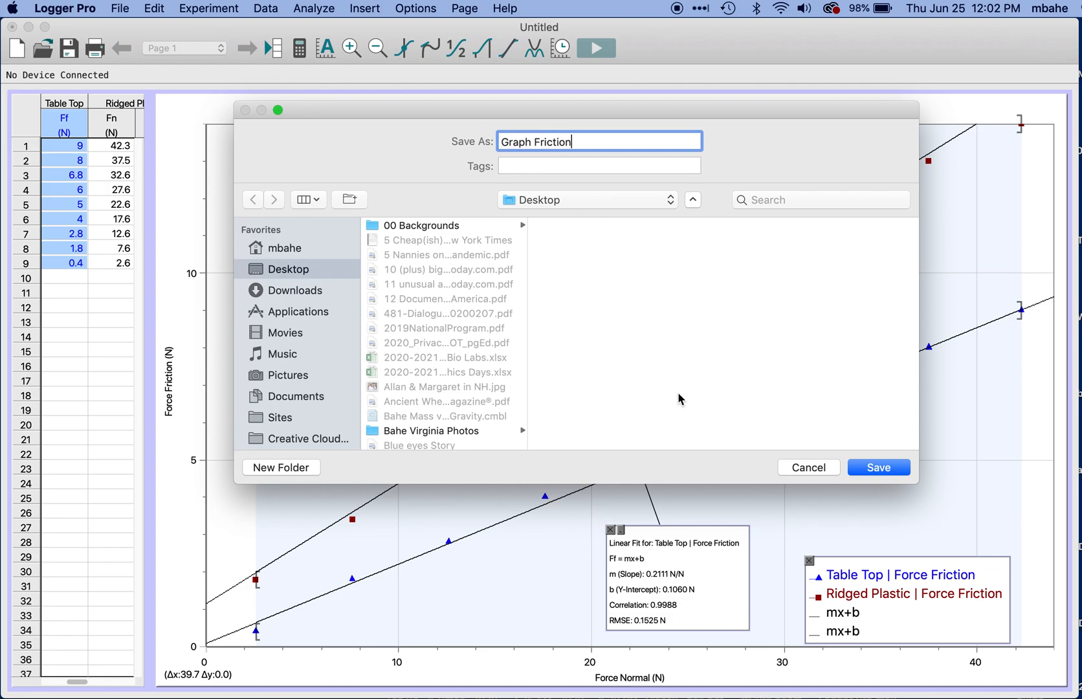
left_click(878, 467)
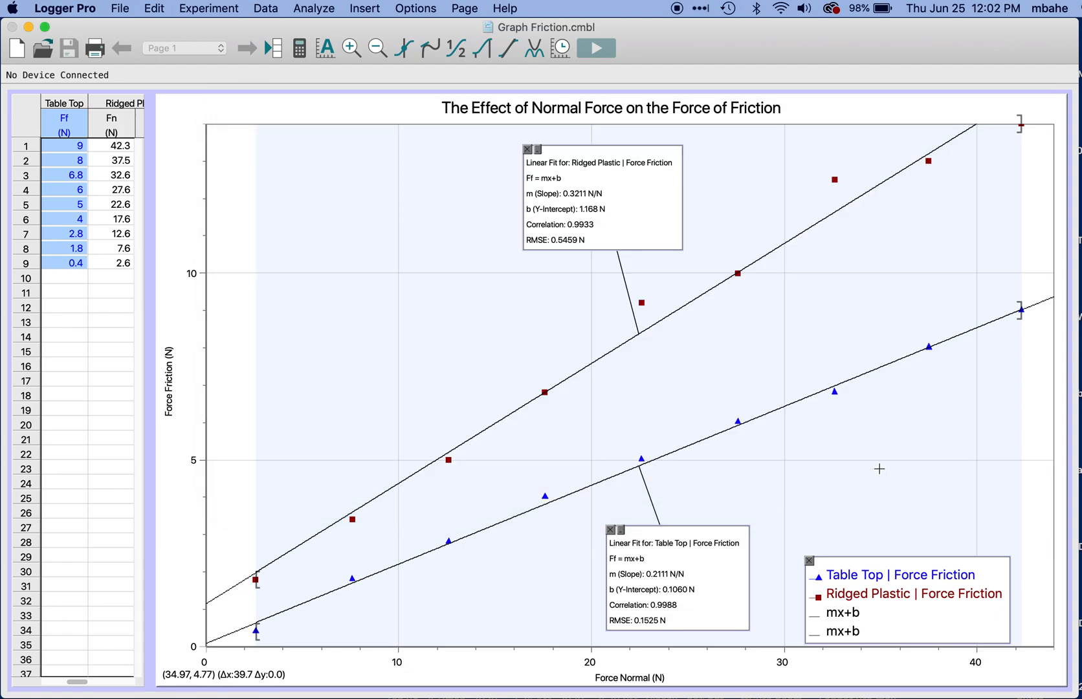